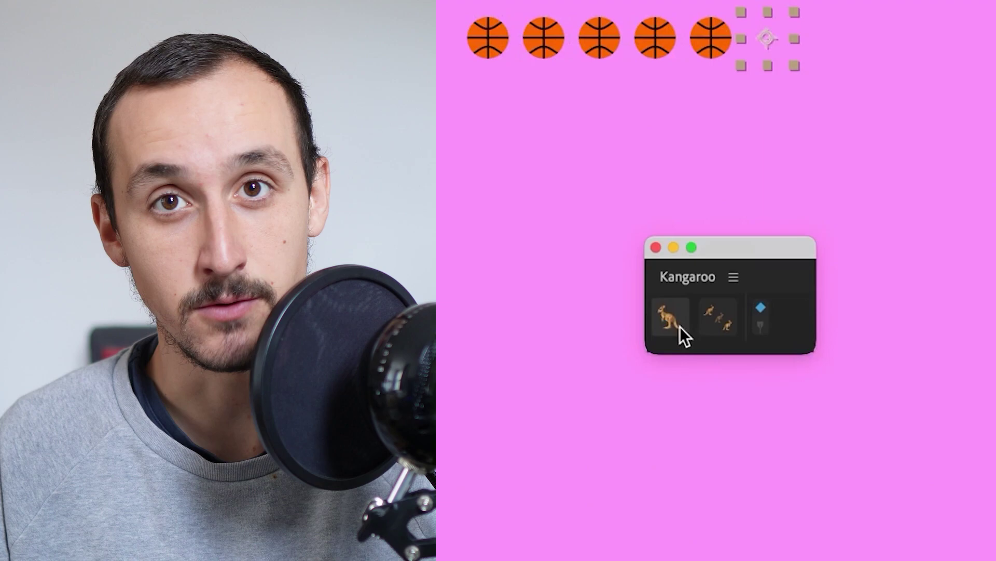
{"action": "left_click", "coordinate": [680, 326]}
{"action": "left_click", "coordinate": [680, 325]}
{"action": "left_click", "coordinate": [680, 326]}
Build a basketball grid with Kangaroo by repeating the ball across, duplicating the row just beneath and repeating it downward.
{"action": "key", "text": "super+a"}
{"action": "key", "text": "super+d"}
{"action": "left_click_drag", "start_coordinate": [500, 55], "coordinate": [498, 96]}
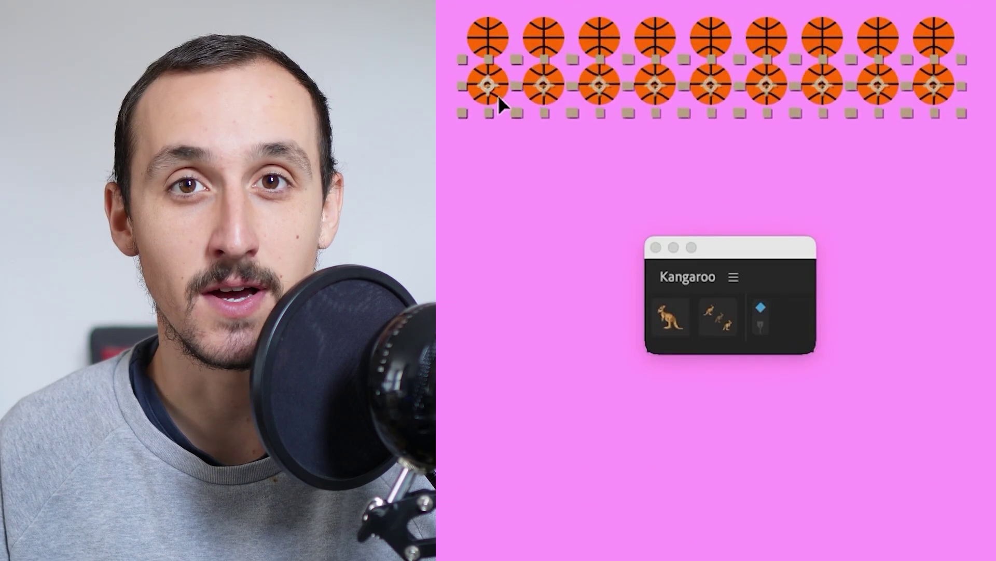
{"action": "left_click", "coordinate": [683, 328]}
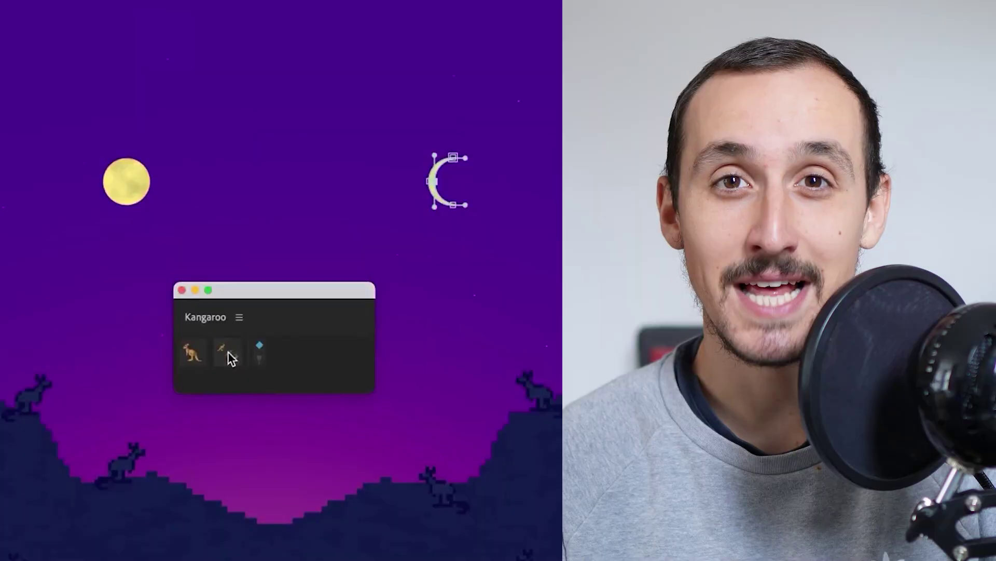
Make in-between moon shapes from the full moon to the crescent with Kangaroo.
{"action": "left_click", "coordinate": [228, 352]}
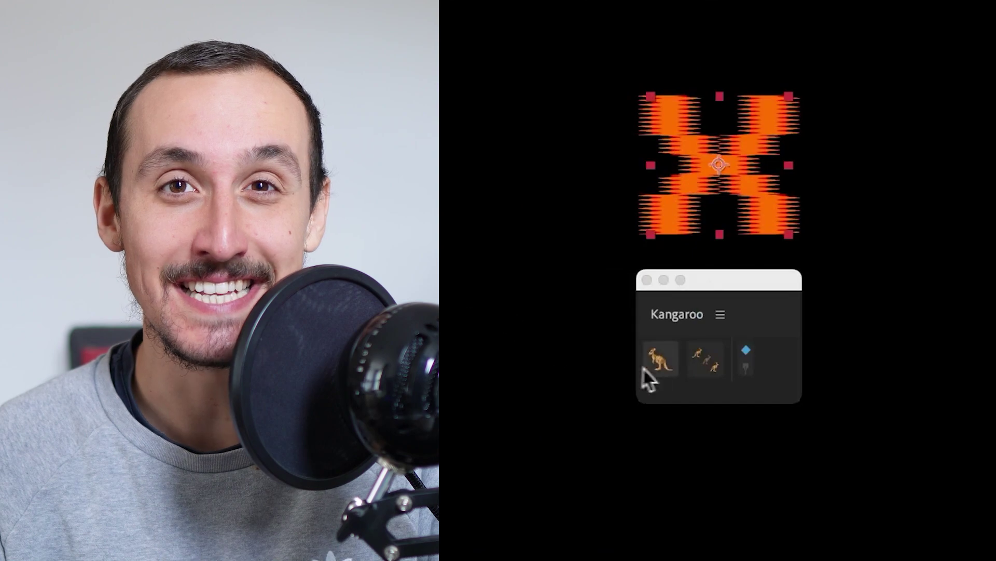
Repeat the red X layer and its Wave Warp and Color Balance changes with Kangaroo.
{"action": "left_click", "coordinate": [668, 367]}
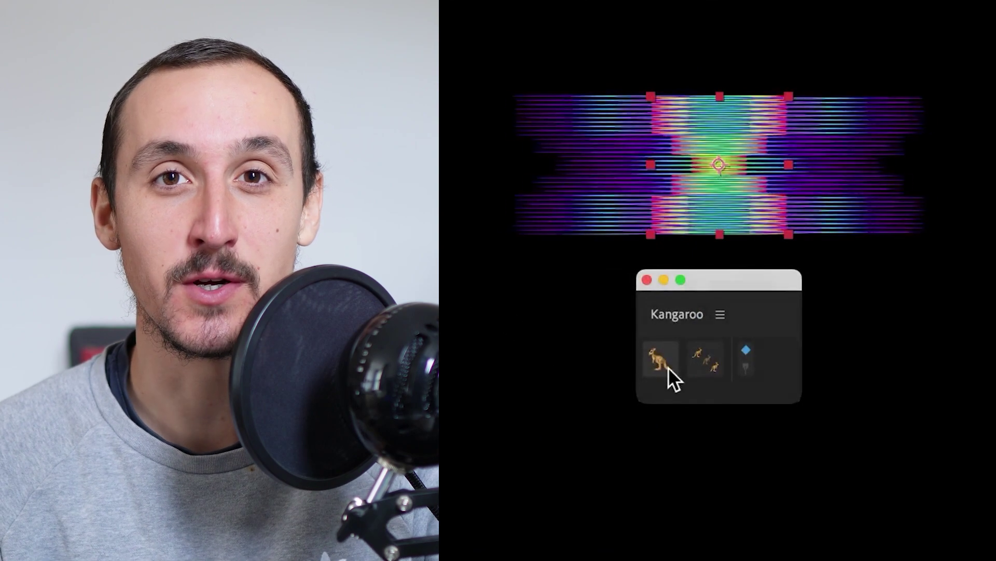
{"action": "left_click", "coordinate": [199, 468]}
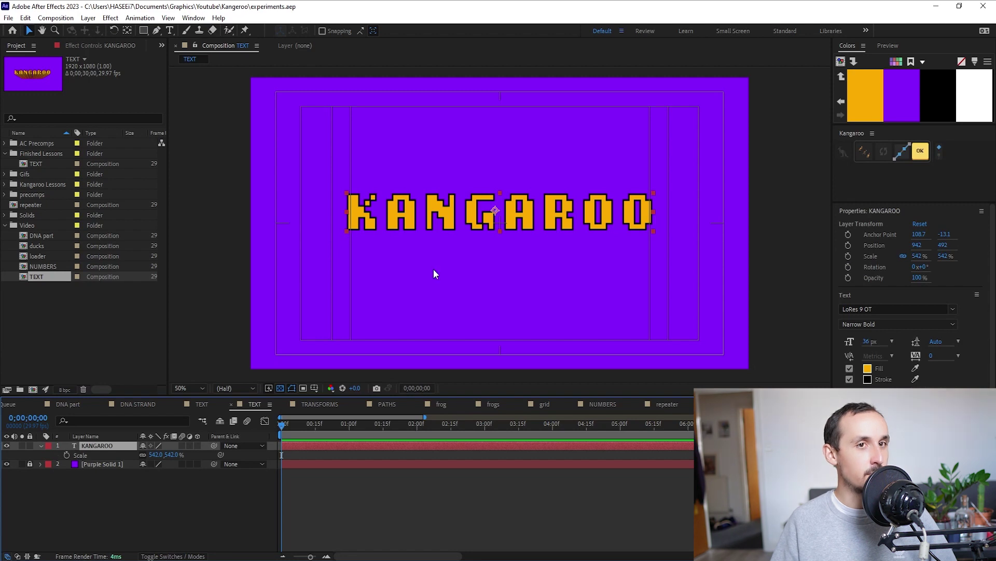
Duplicate the KANGAROO text layer and make the copy a smaller purple version below the original, scaled to 239%.
{"action": "key", "text": "ctrl+d"}
{"action": "left_click_drag", "start_coordinate": [482, 226], "coordinate": [481, 273]}
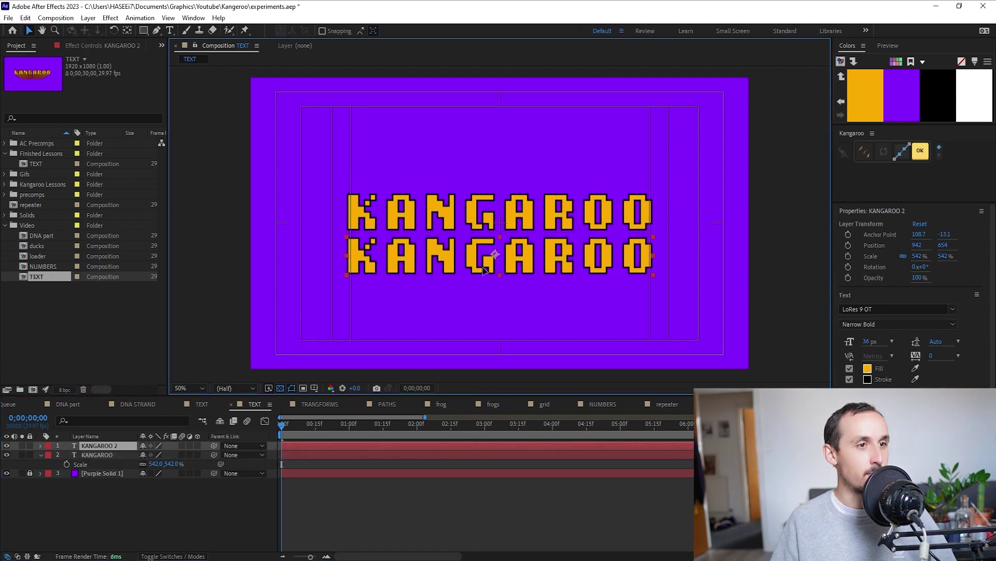
{"action": "key", "text": "s"}
{"action": "left_click_drag", "start_coordinate": [154, 455], "coordinate": [104, 475]}
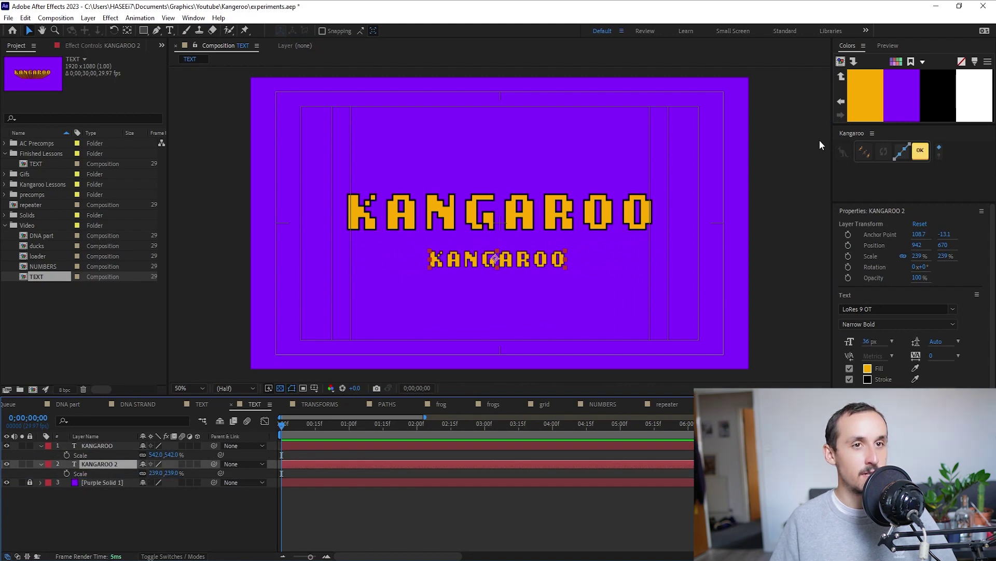
{"action": "left_click", "coordinate": [892, 96]}
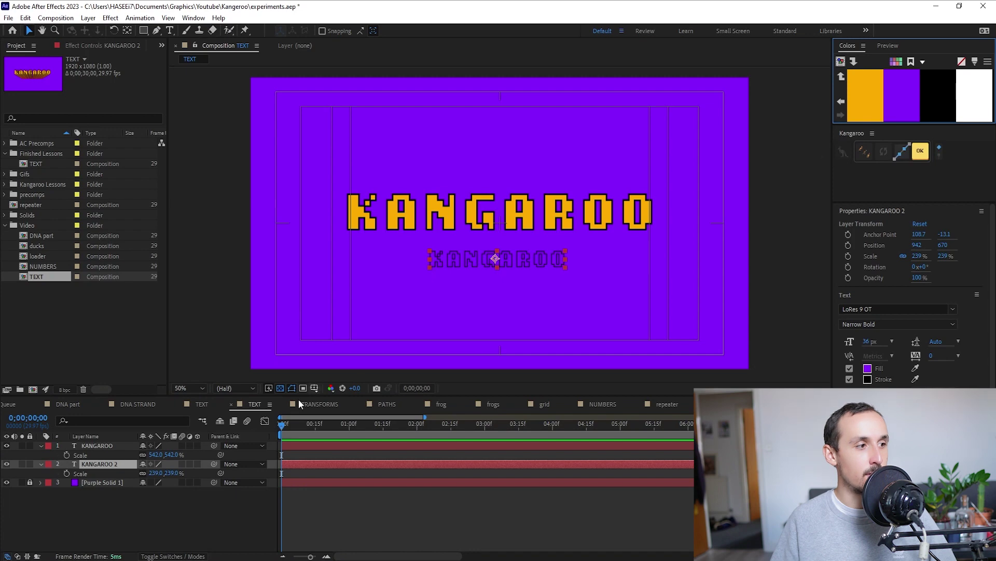
Rename the large yellow text layer "start" and the small purple copy "end".
{"action": "left_click", "coordinate": [98, 446]}
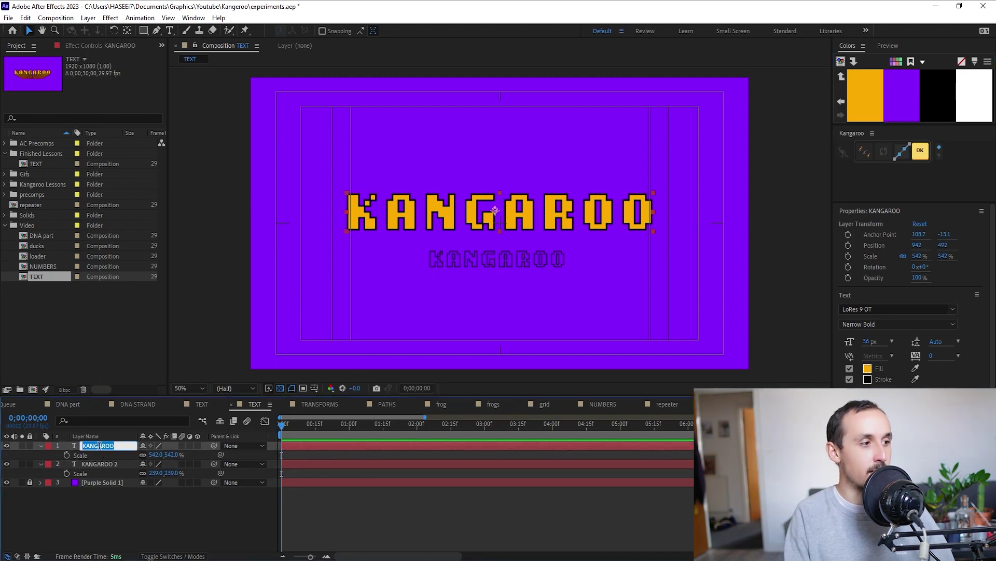
{"action": "type", "text": "start"}
{"action": "key", "text": "Return"}
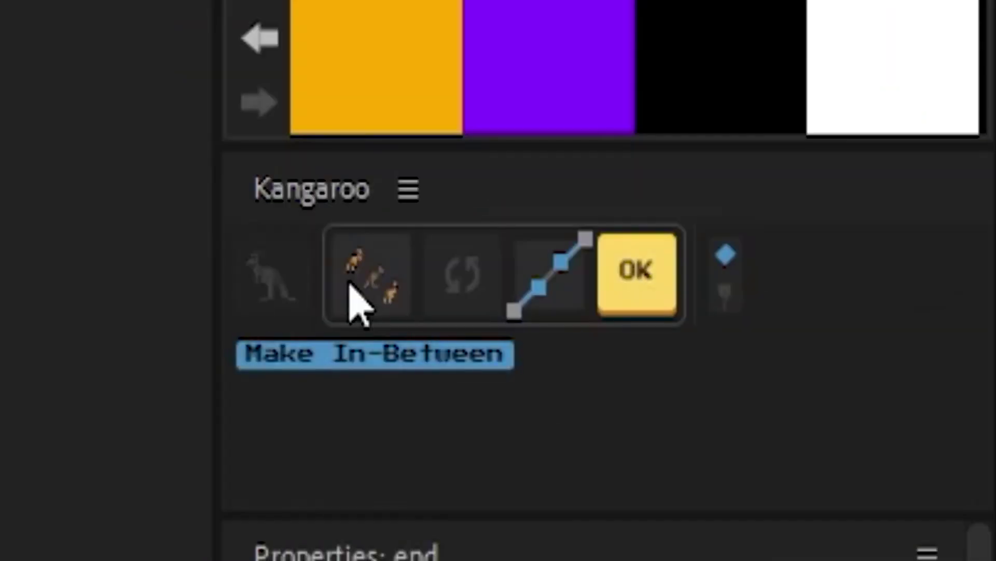
Generate 13 in-between text layers blending from the start layer to the end layer with Kangaroo.
{"action": "left_click", "coordinate": [351, 287]}
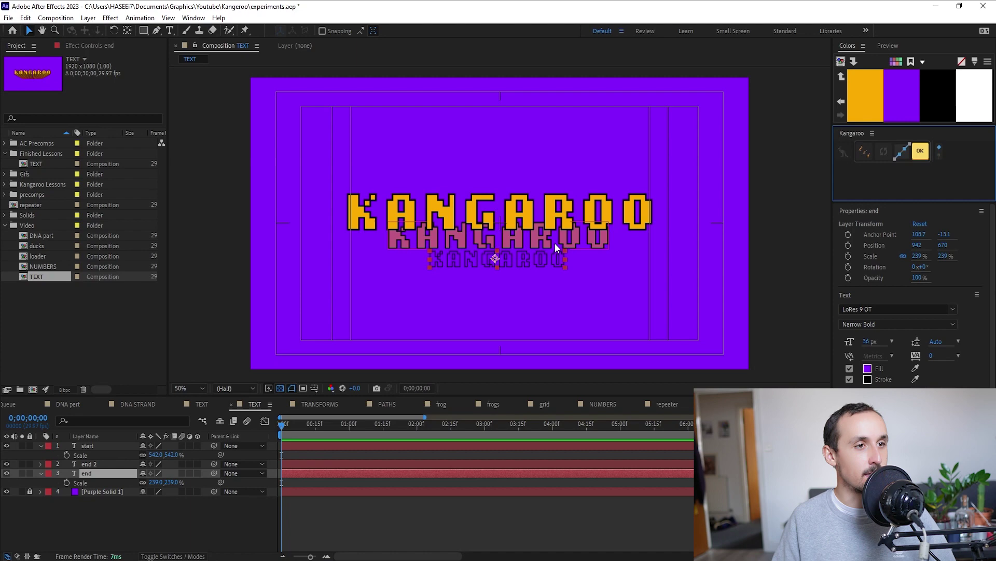
{"action": "left_click", "coordinate": [555, 243]}
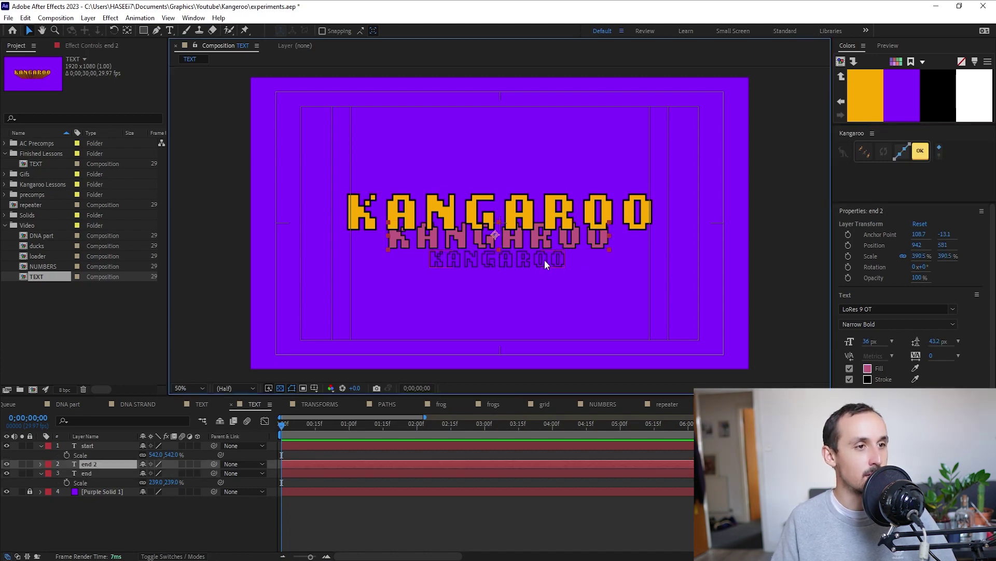
{"action": "left_click", "coordinate": [864, 151]}
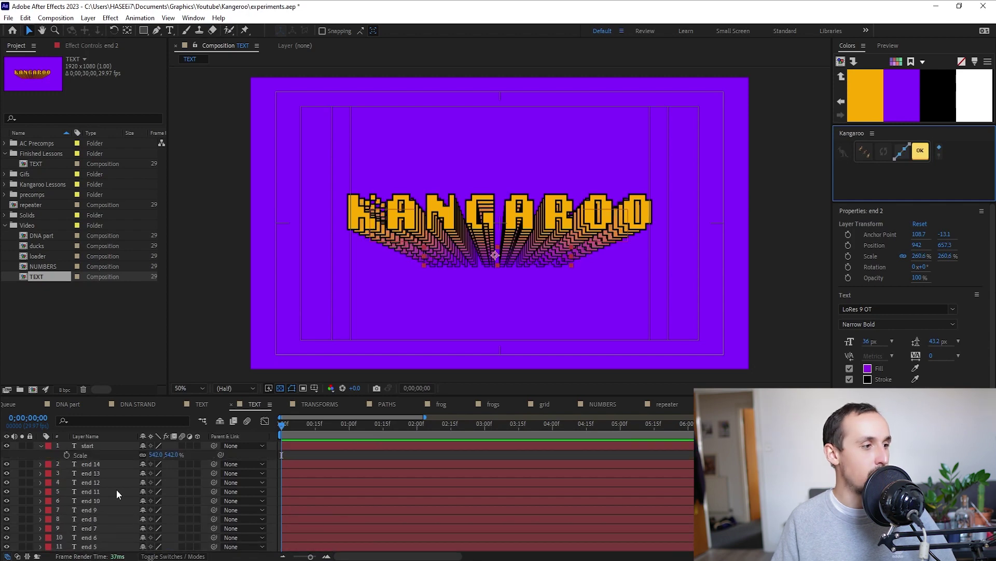
Keyframe the end layer's scale at 239% on the first frame and 290% about seven frames in.
{"action": "left_click", "coordinate": [108, 472]}
{"action": "scroll", "coordinate": [104, 507], "scroll_direction": "down", "scroll_amount": 2}
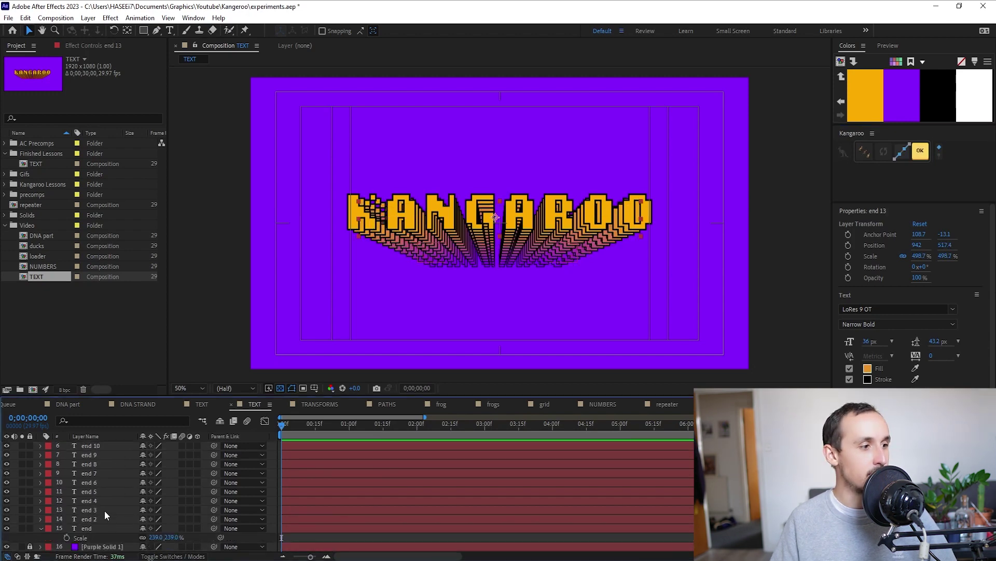
{"action": "left_click", "coordinate": [106, 526]}
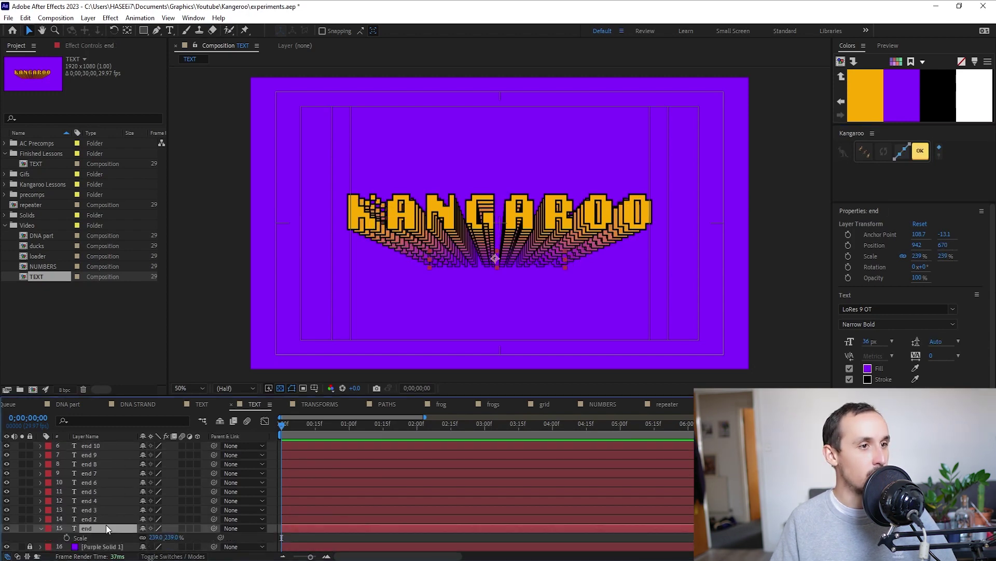
{"action": "left_click", "coordinate": [67, 539]}
{"action": "left_click", "coordinate": [295, 427]}
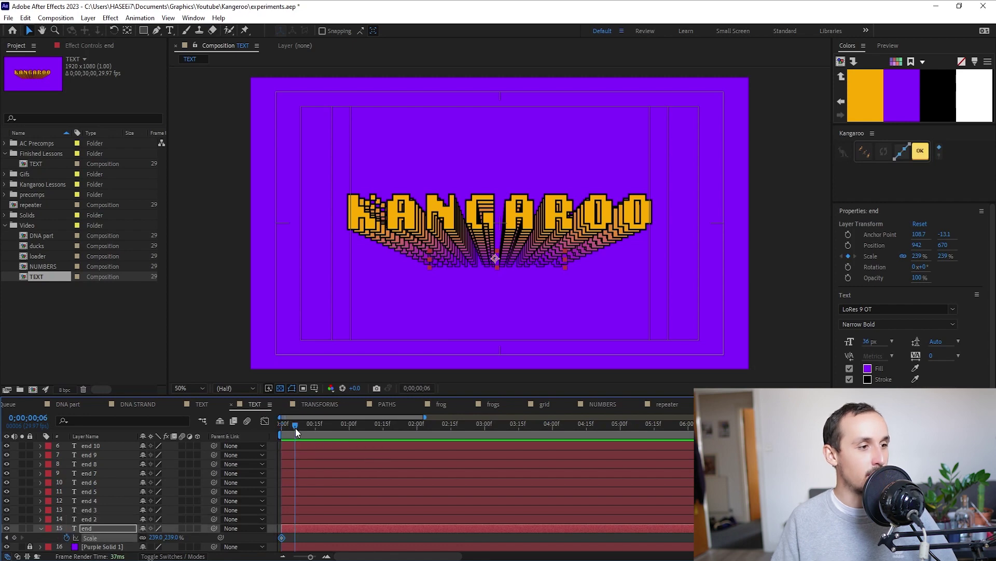
{"action": "left_click", "coordinate": [297, 428]}
{"action": "left_click_drag", "start_coordinate": [156, 537], "coordinate": [181, 538]}
Copy the end layer's first scale keyframe to frame 15 and apply easing to all three keyframes.
{"action": "left_click", "coordinate": [316, 428]}
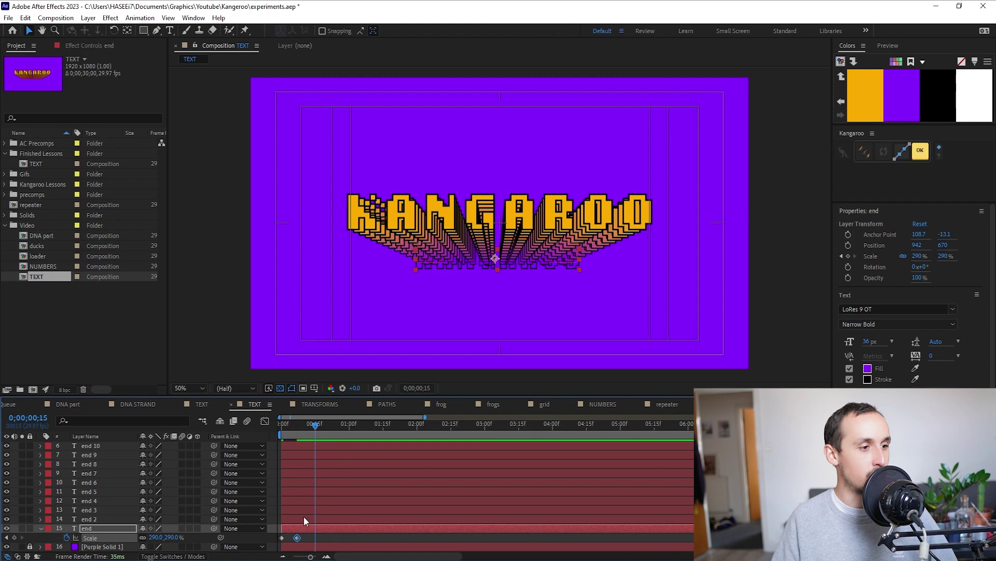
{"action": "left_click", "coordinate": [281, 537]}
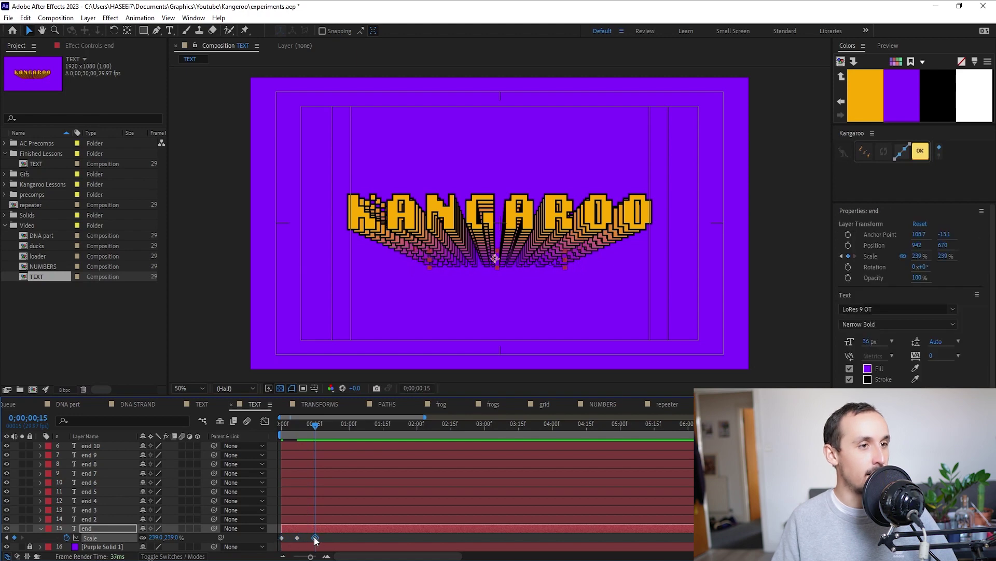
{"action": "left_click_drag", "start_coordinate": [329, 539], "coordinate": [278, 542]}
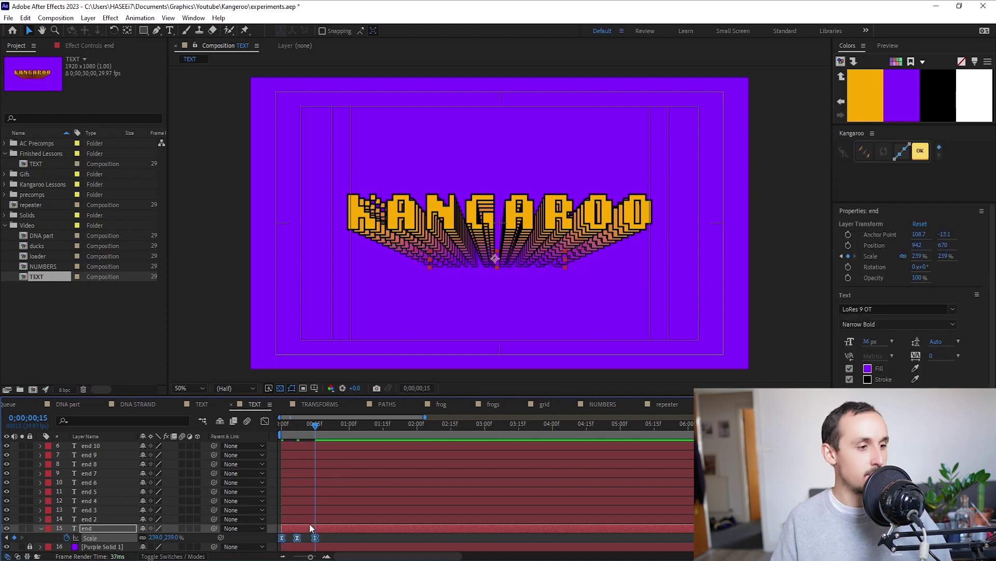
Keyframe the start layer's scale at 542% on 0;00;00;27 and 634% on about 0;00;01;04.
{"action": "left_click_drag", "start_coordinate": [313, 429], "coordinate": [280, 430]}
{"action": "scroll", "coordinate": [317, 452], "scroll_direction": "up", "scroll_amount": 3}
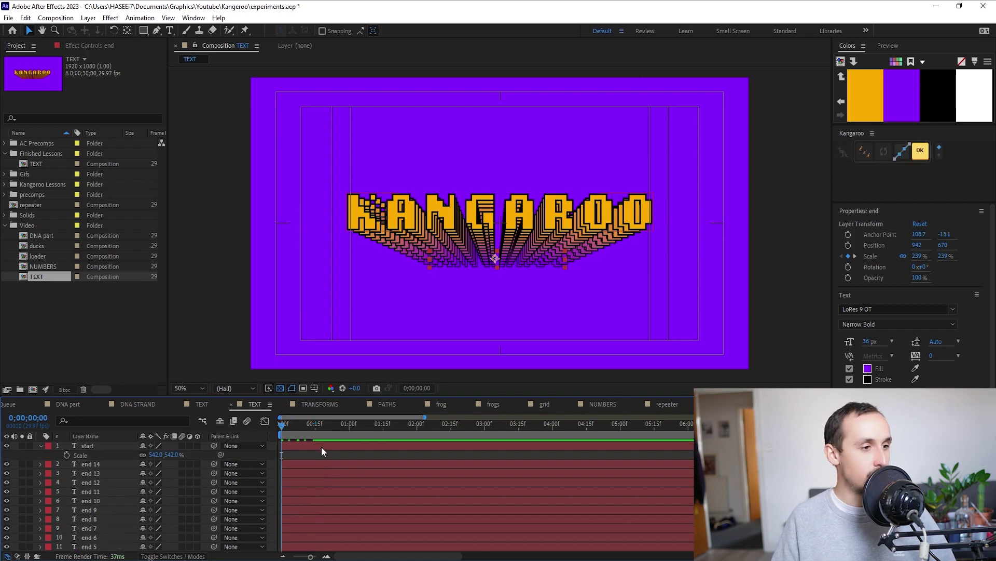
{"action": "left_click", "coordinate": [323, 446]}
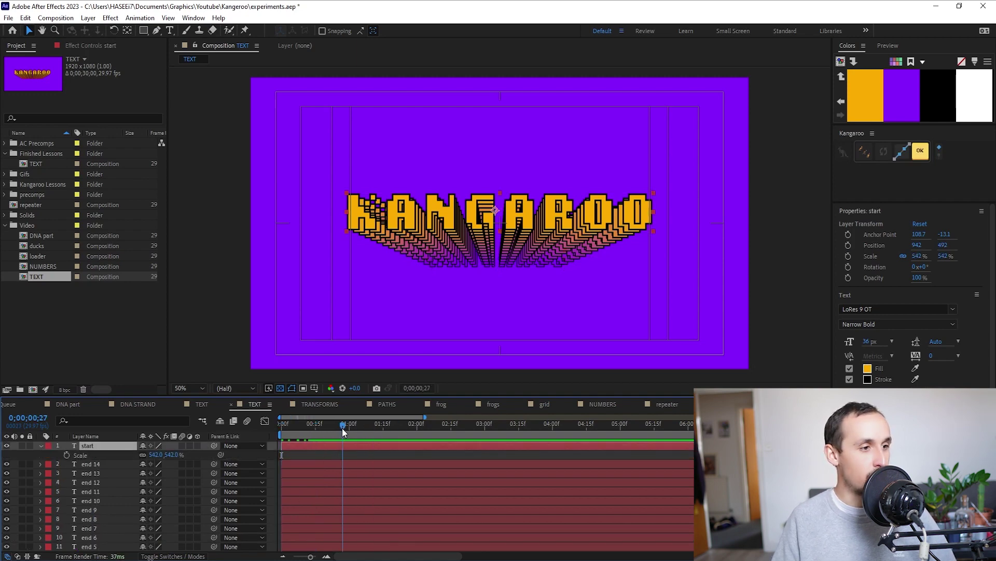
{"action": "left_click", "coordinate": [358, 427]}
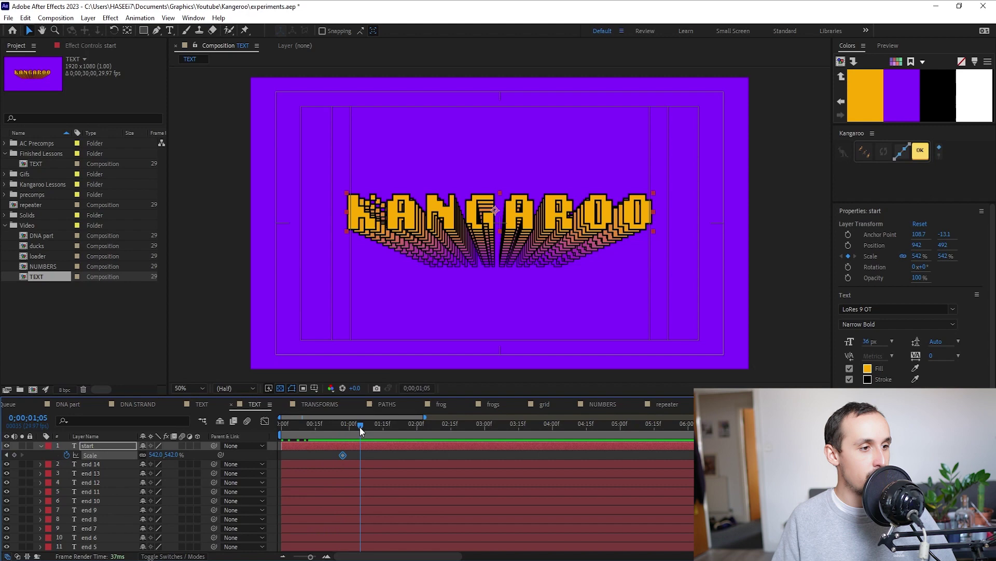
{"action": "left_click_drag", "start_coordinate": [154, 456], "coordinate": [202, 456]}
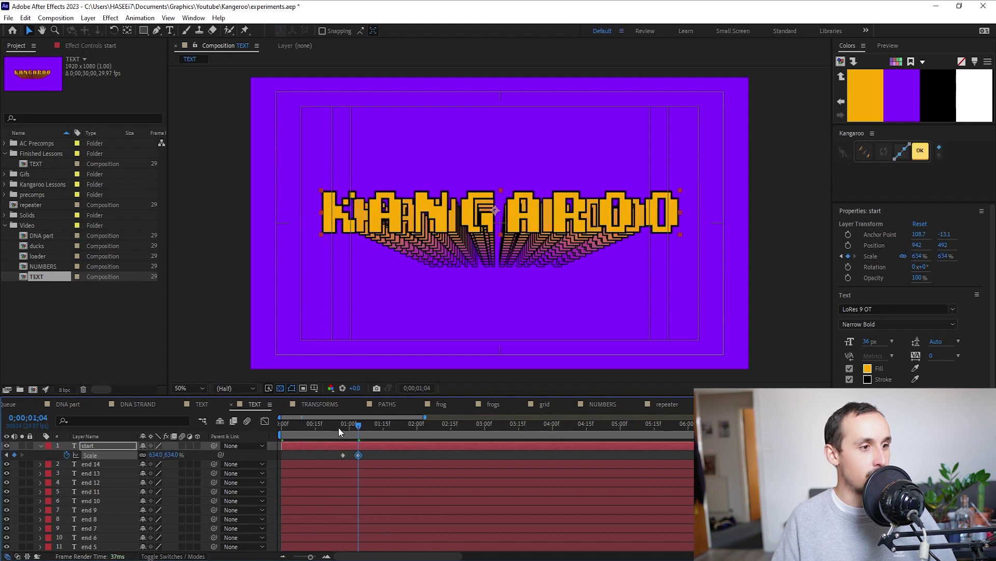
Copy the start layer's first scale keyframe to 0;00;01;10 and apply easing to all three keyframes.
{"action": "left_click_drag", "start_coordinate": [372, 423], "coordinate": [374, 423]}
{"action": "left_click_drag", "start_coordinate": [331, 453], "coordinate": [354, 459]}
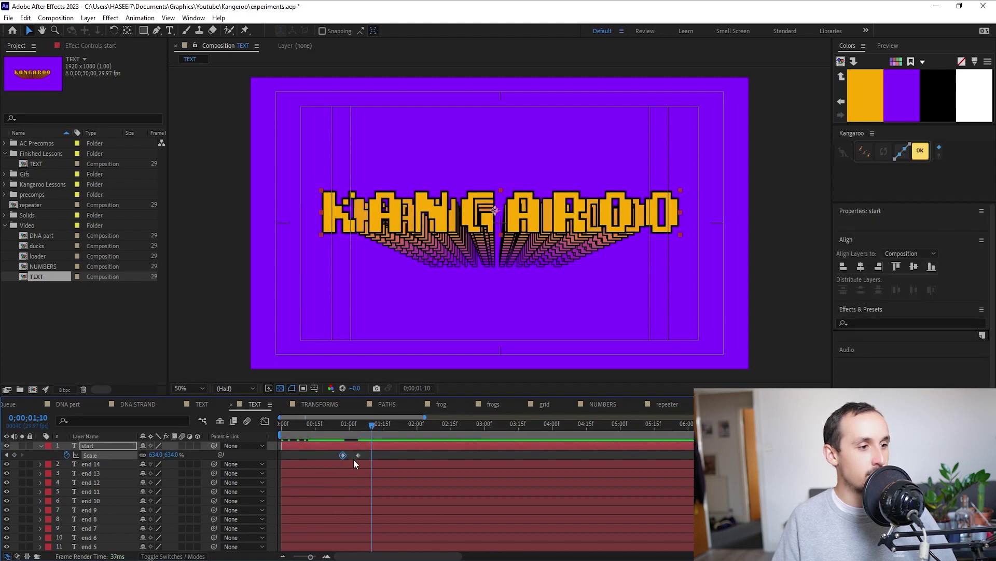
{"action": "key", "text": "ctrl+c"}
{"action": "key", "text": "ctrl+v"}
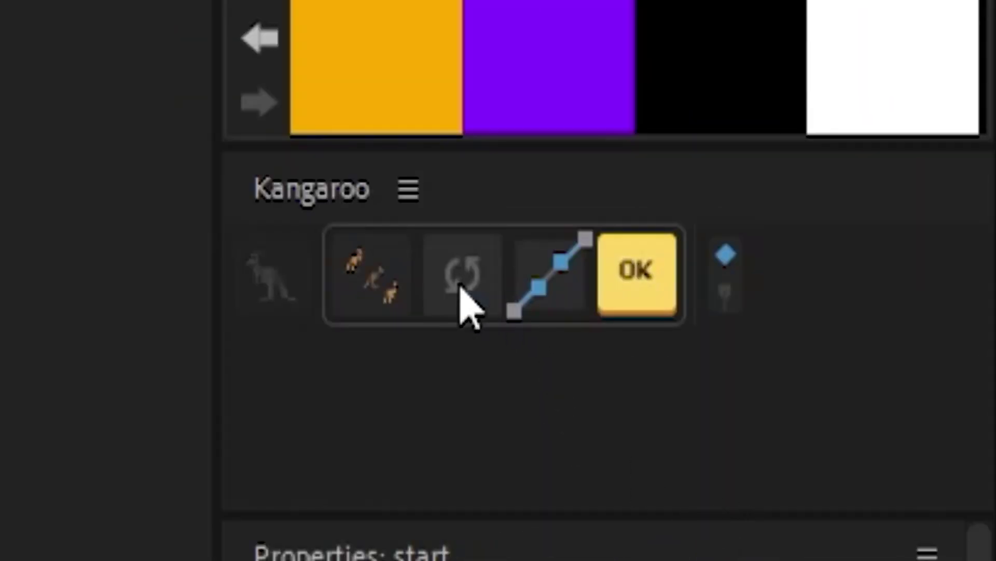
Update the Kangaroo in-between layers from the new scale keyframes and preview the text animation from the first frame.
{"action": "left_click", "coordinate": [466, 306]}
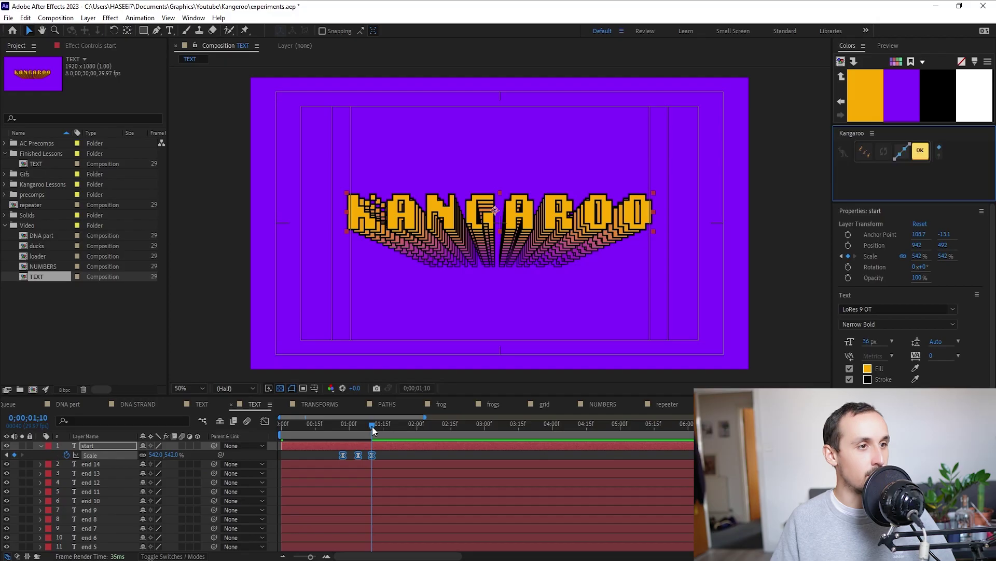
{"action": "left_click_drag", "start_coordinate": [360, 426], "coordinate": [282, 426]}
{"action": "left_click", "coordinate": [385, 458]}
{"action": "key", "text": "ctrl+a"}
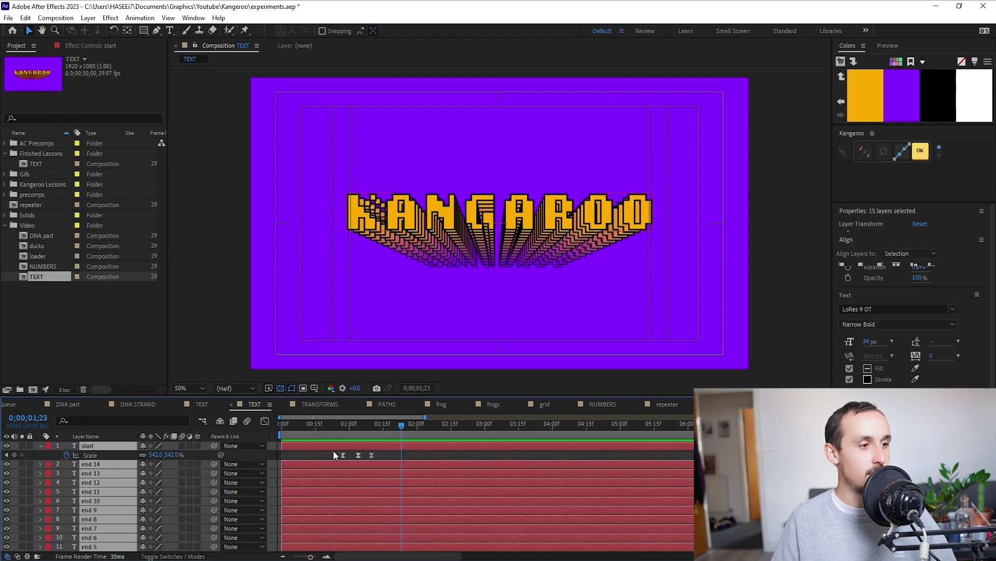
{"action": "left_click", "coordinate": [333, 451]}
{"action": "left_click_drag", "start_coordinate": [311, 425], "coordinate": [216, 428]}
{"action": "key", "text": "space"}
{"action": "key", "text": "space"}
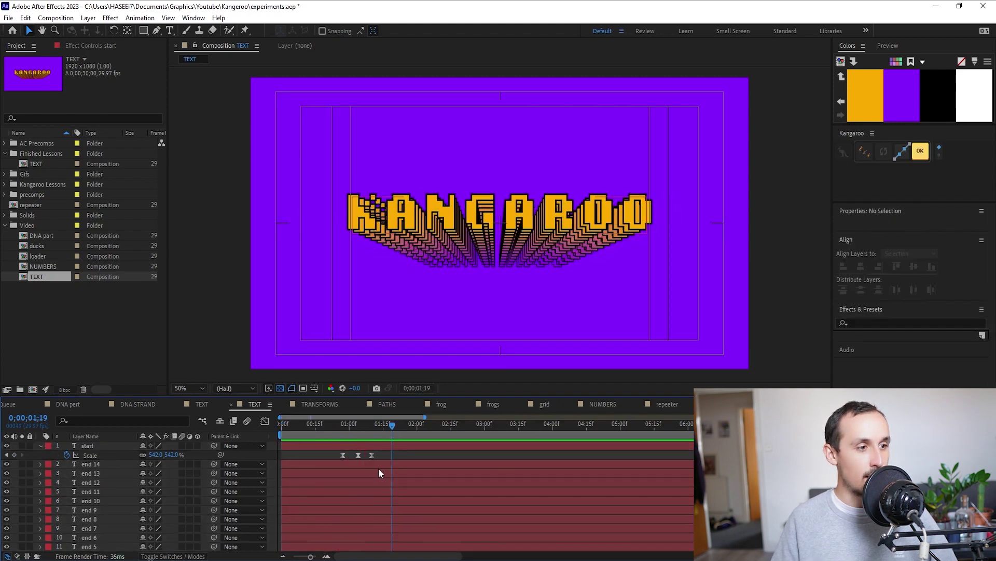
Reveal the scale property of all text layers and examine the timing of their keyframes across the layer stack.
{"action": "key", "text": "ctrl+a"}
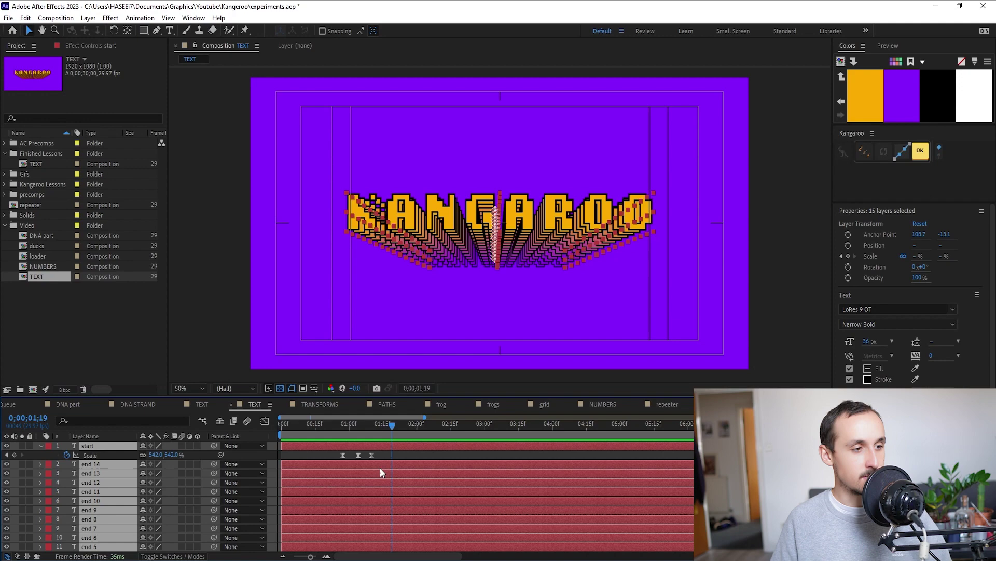
{"action": "key", "text": "s"}
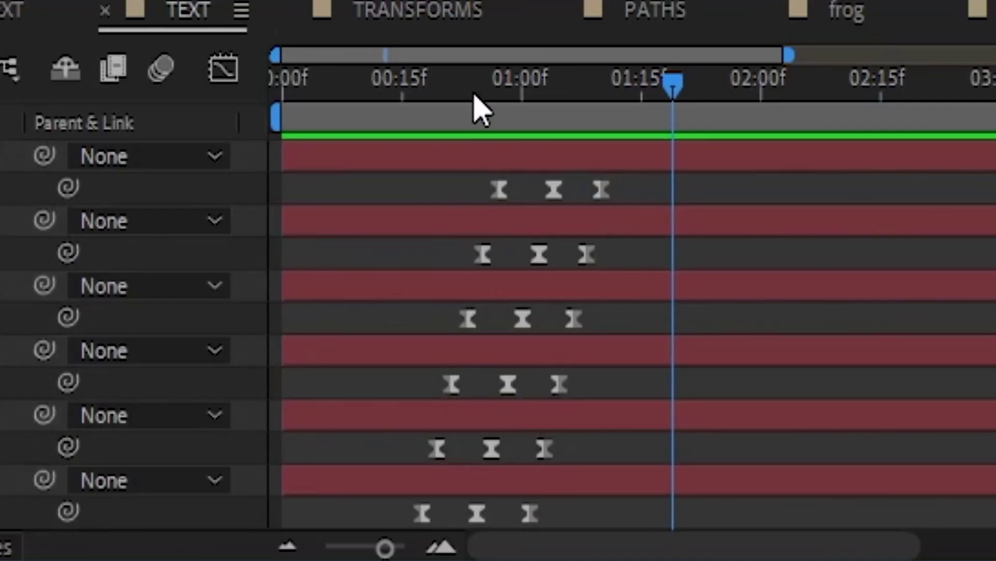
{"action": "left_click", "coordinate": [336, 427]}
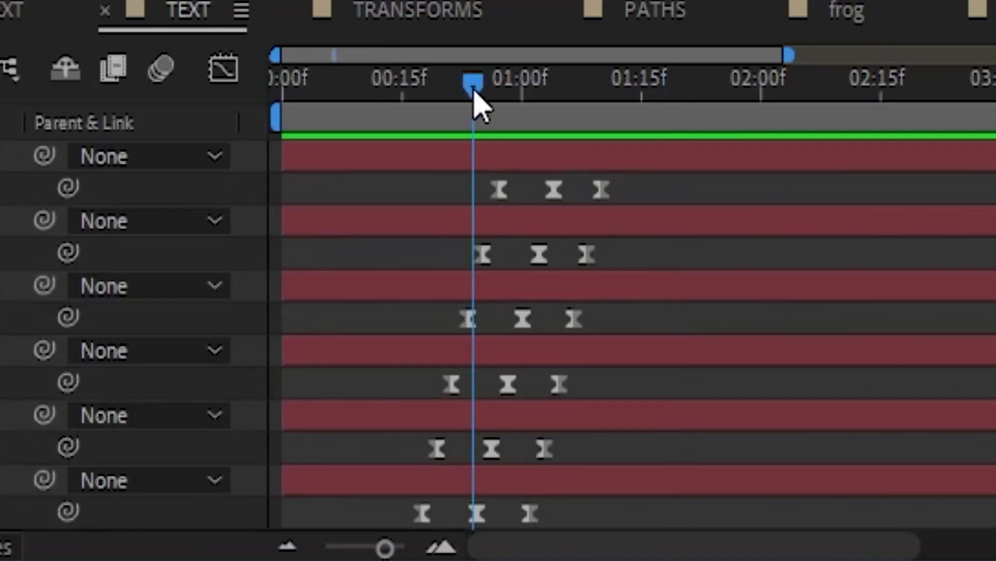
{"action": "scroll", "coordinate": [469, 259], "scroll_direction": "down", "scroll_amount": 7}
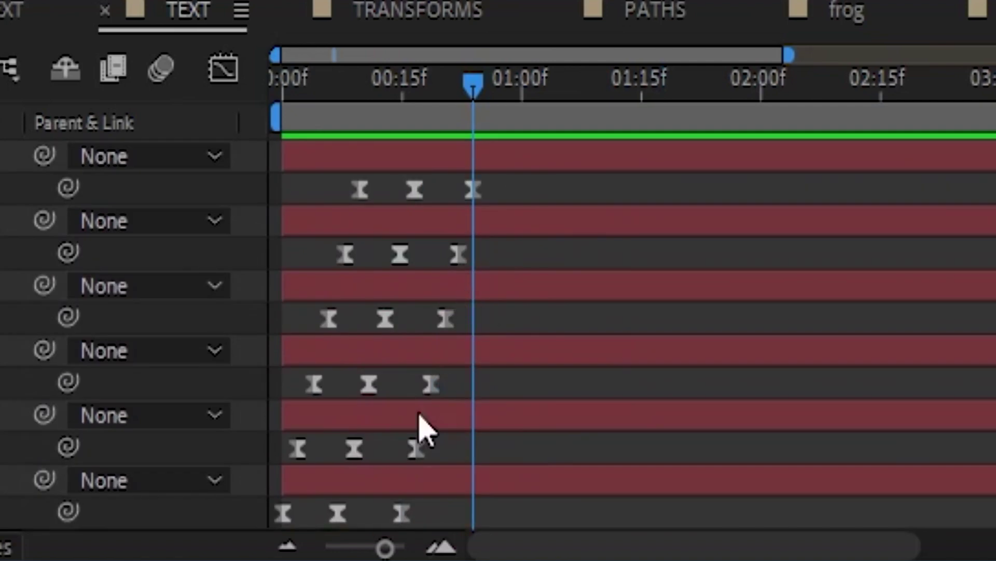
{"action": "scroll", "coordinate": [443, 451], "scroll_direction": "up", "scroll_amount": 2}
{"action": "scroll", "coordinate": [443, 447], "scroll_direction": "up", "scroll_amount": 3}
{"action": "scroll", "coordinate": [442, 423], "scroll_direction": "down", "scroll_amount": 3}
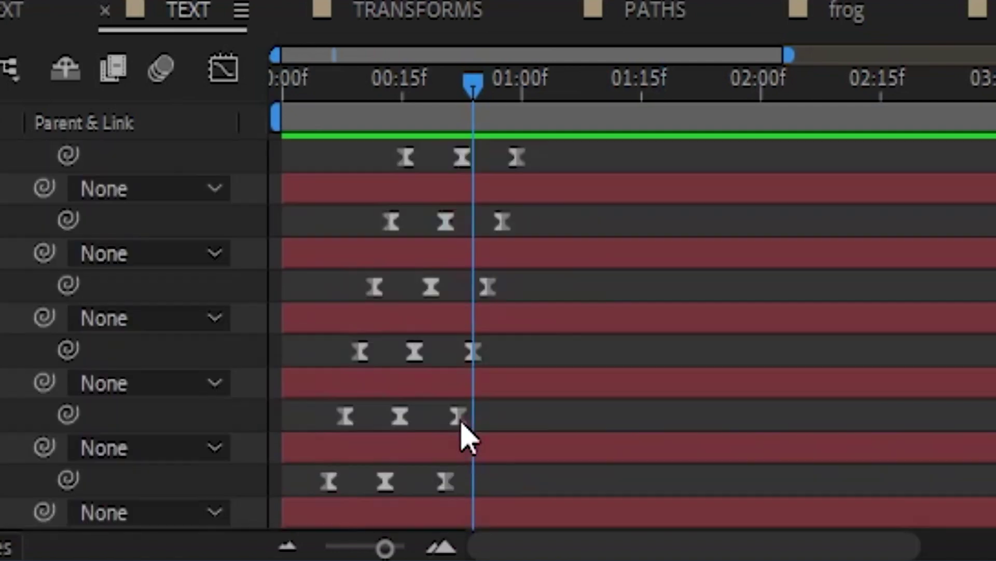
{"action": "scroll", "coordinate": [460, 420], "scroll_direction": "up", "scroll_amount": 4}
Shift the start layer's three scale keyframes to begin at about 0;00;01;24 and update the Kangaroo in-between layers.
{"action": "left_click_drag", "start_coordinate": [331, 457], "coordinate": [432, 456]}
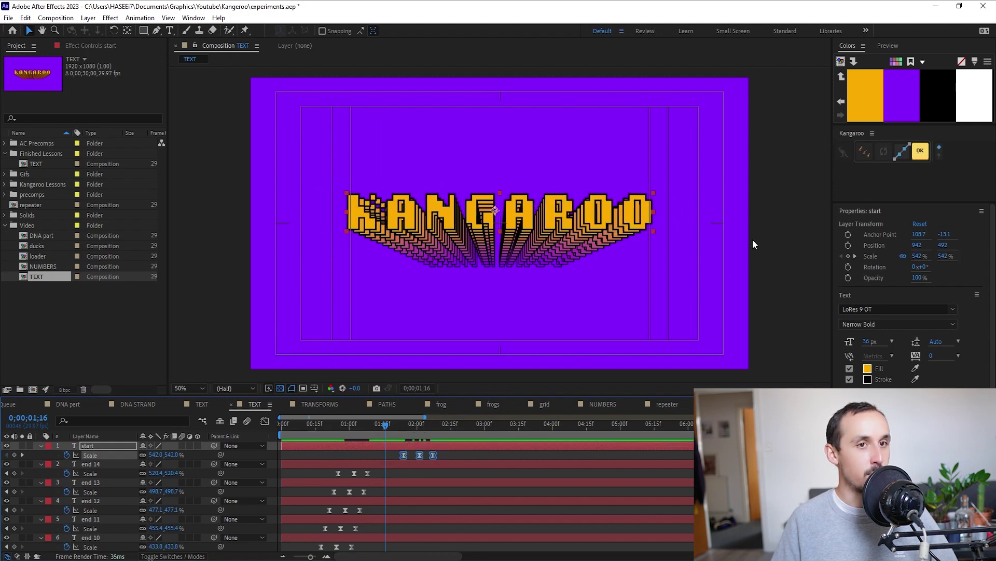
{"action": "left_click", "coordinate": [886, 154]}
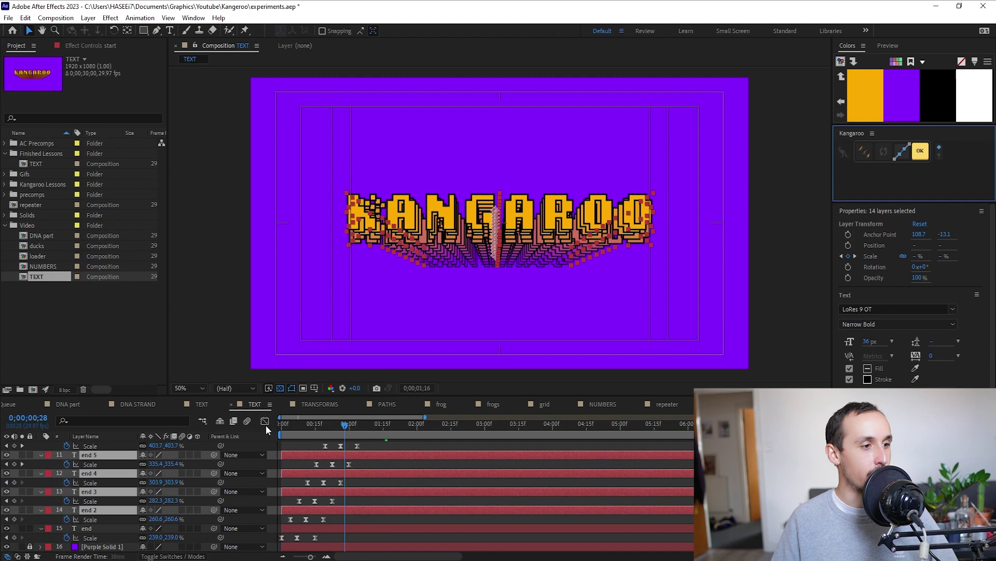
Move the end text layer up to a Y position of 258 and the start layer down to 810.
{"action": "left_click", "coordinate": [331, 531]}
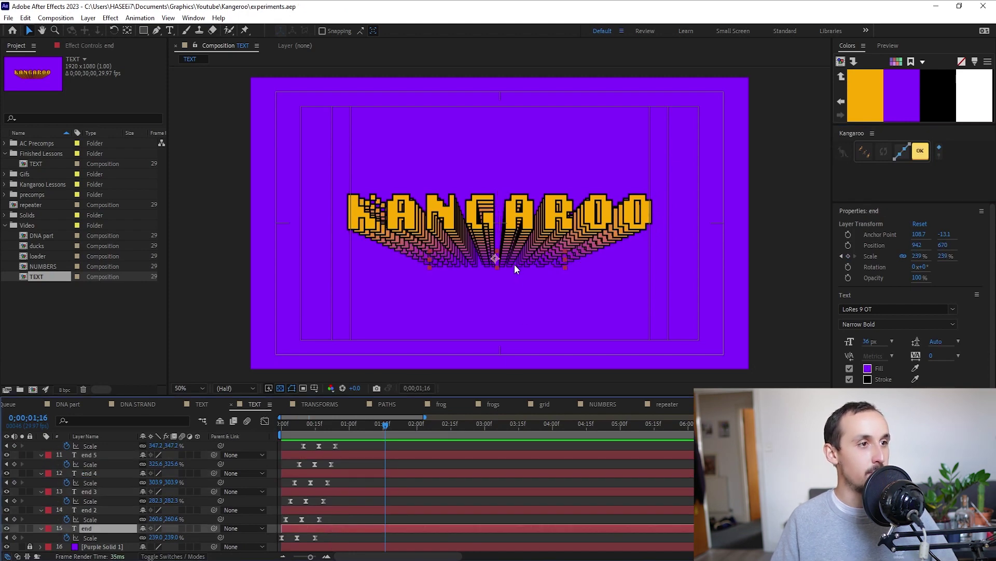
{"action": "left_click_drag", "start_coordinate": [515, 261], "coordinate": [516, 152]}
{"action": "scroll", "coordinate": [77, 509], "scroll_direction": "up", "scroll_amount": 5}
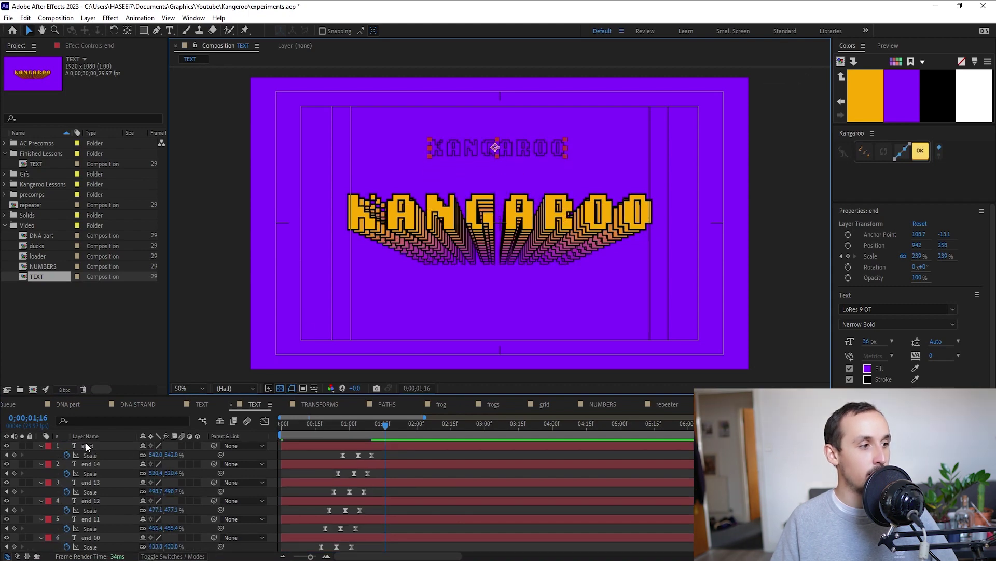
{"action": "left_click", "coordinate": [88, 447]}
{"action": "left_click_drag", "start_coordinate": [435, 218], "coordinate": [435, 304]}
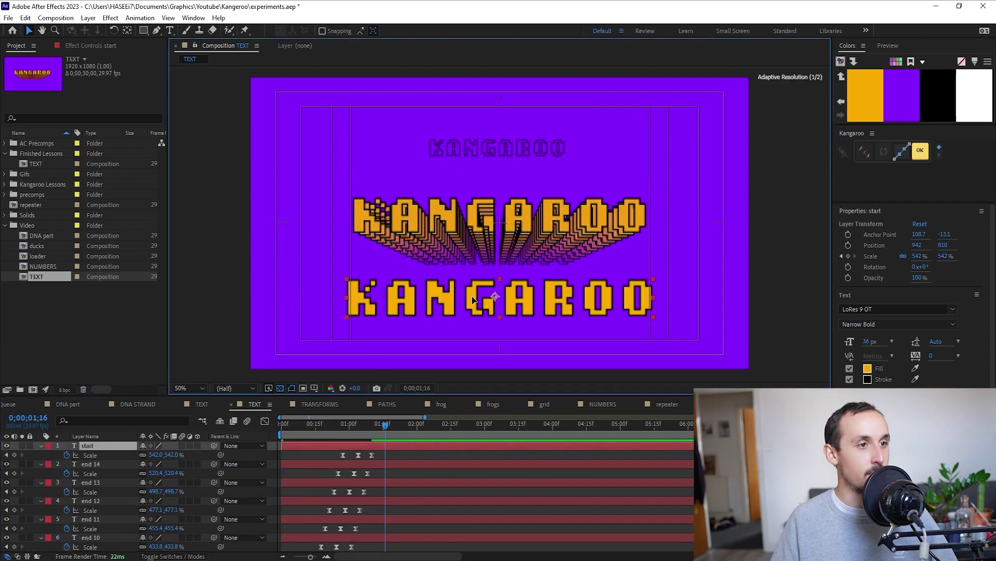
Update the Kangaroo in-between layers from the new start and end positions and review the animation from the first frame.
{"action": "left_click", "coordinate": [883, 153]}
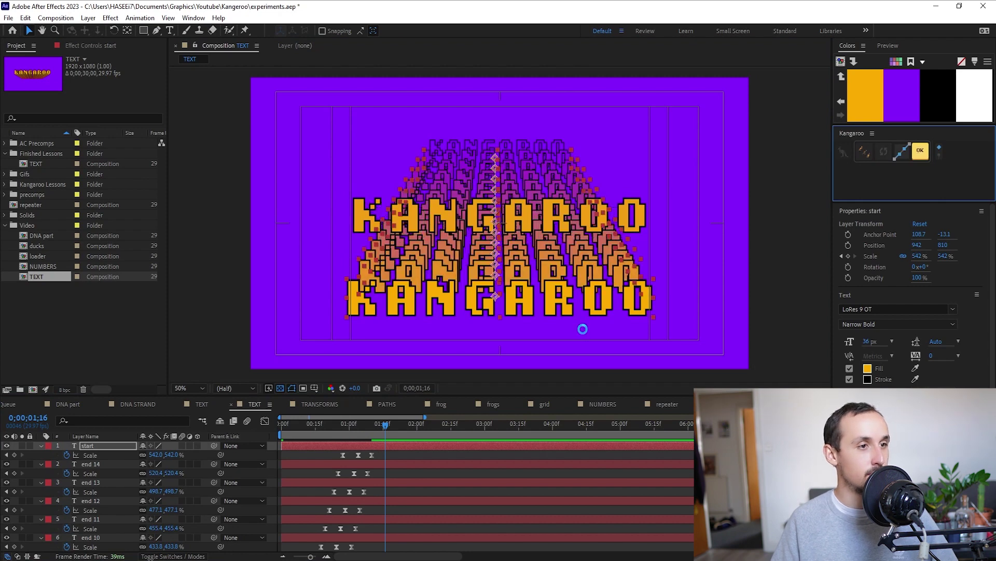
{"action": "left_click", "coordinate": [382, 452]}
{"action": "left_click_drag", "start_coordinate": [378, 429], "coordinate": [279, 433]}
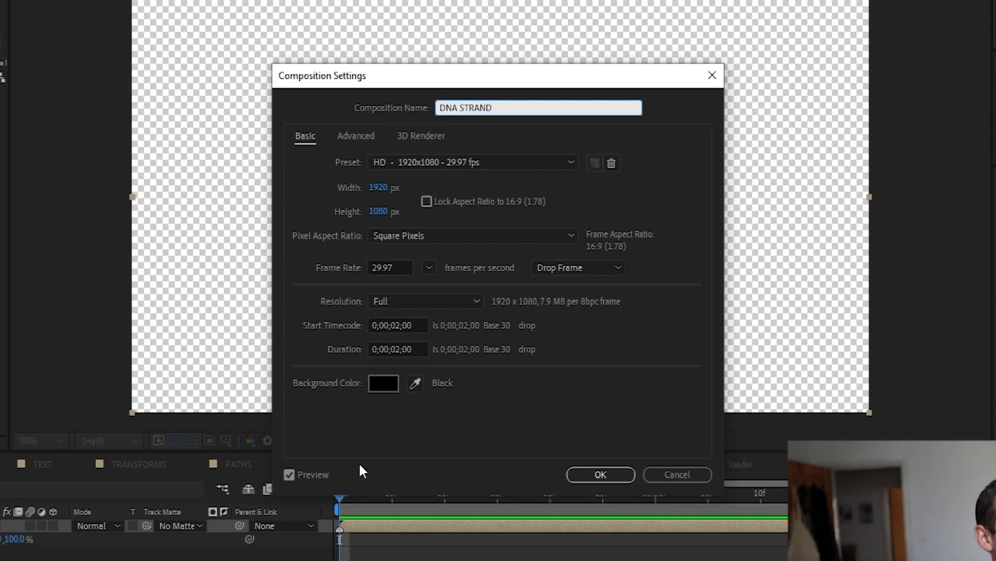
Set the DNA STRAND composition's duration to 30 seconds and apply the settings.
{"action": "left_click", "coordinate": [400, 349]}
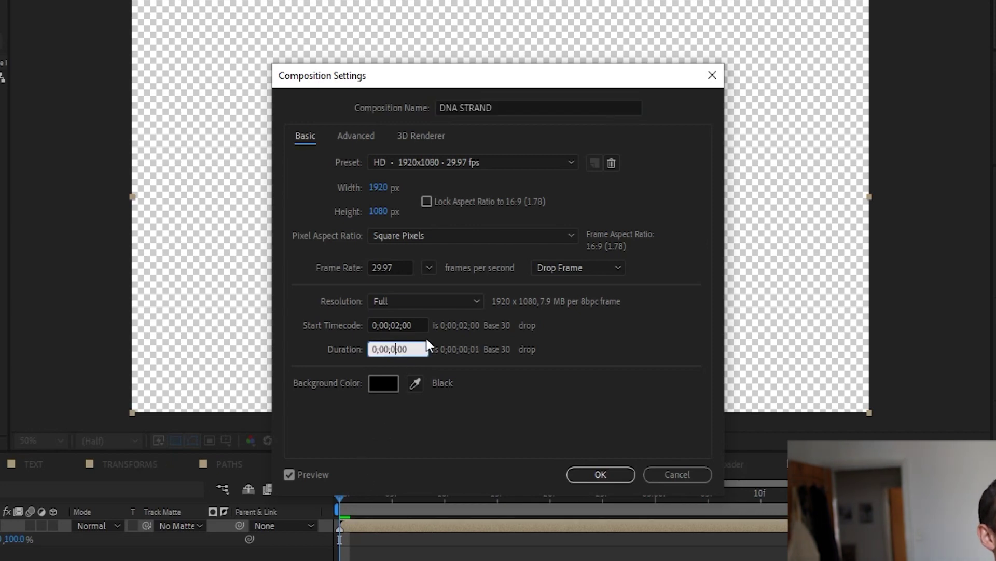
{"action": "key", "text": "BackSpace"}
{"action": "key", "text": "BackSpace"}
{"action": "type", "text": "30"}
{"action": "key", "text": "Return"}
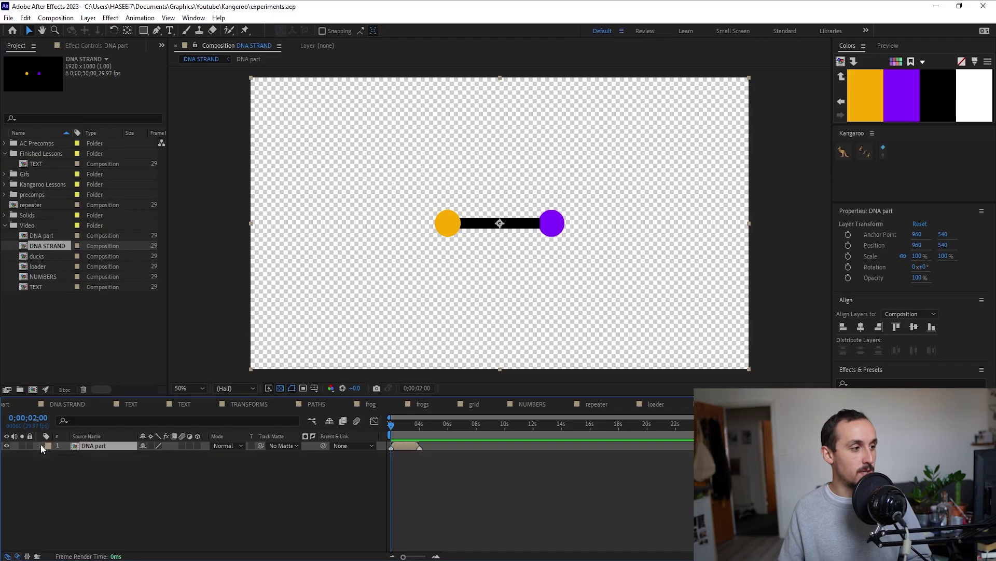
Loop the DNA part layer using time remapping with a loopOut() expression and extend it through the whole composition.
{"action": "right_click", "coordinate": [89, 445]}
{"action": "mouse_move", "coordinate": [156, 184]}
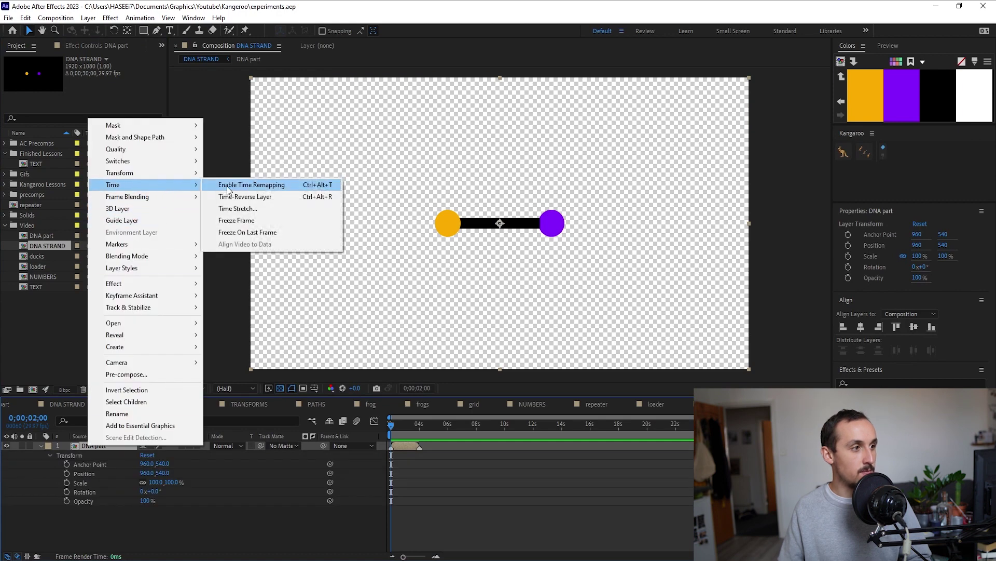
{"action": "left_click", "coordinate": [229, 186]}
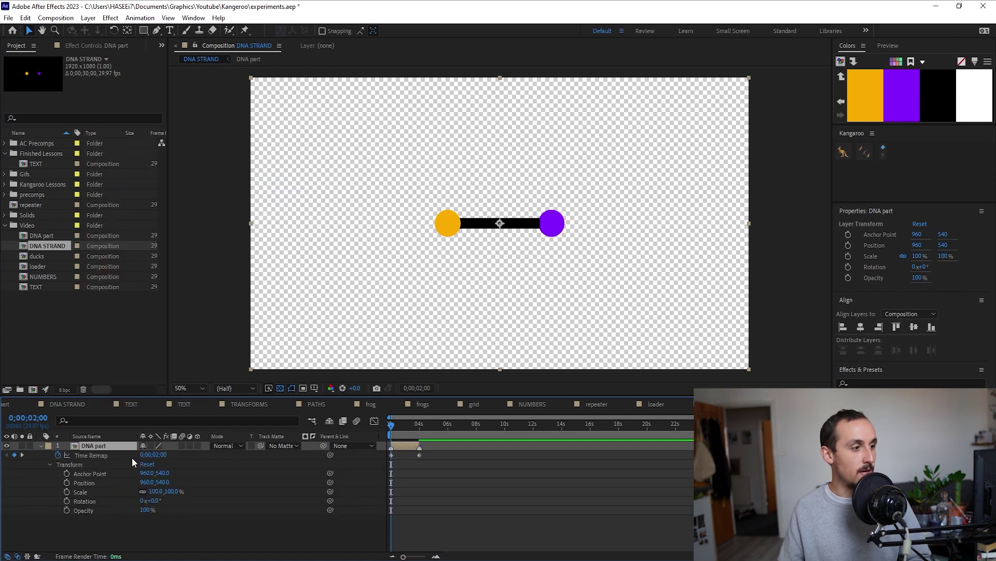
{"action": "left_click", "coordinate": [58, 455], "text": "alt"}
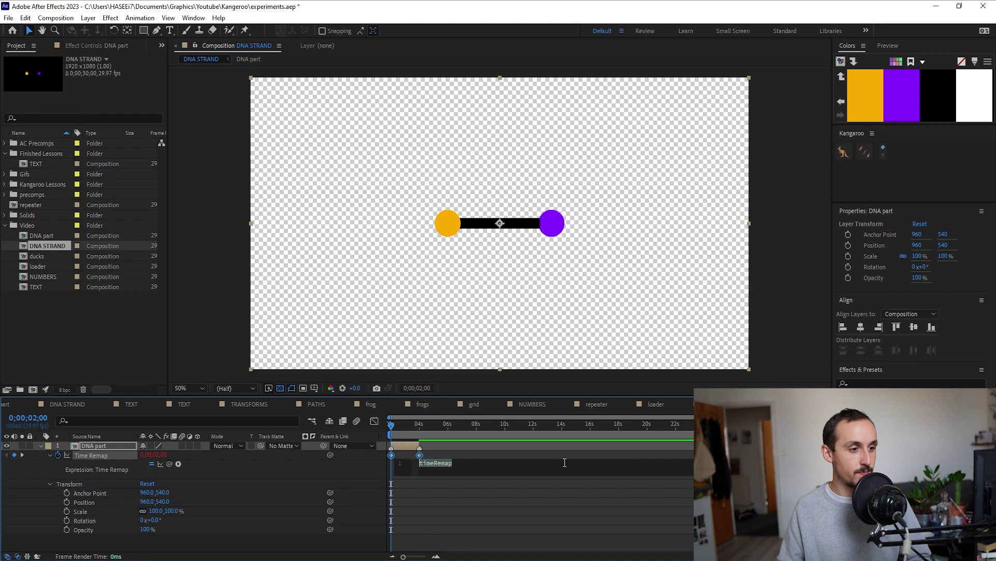
{"action": "type", "text": "loopOu"}
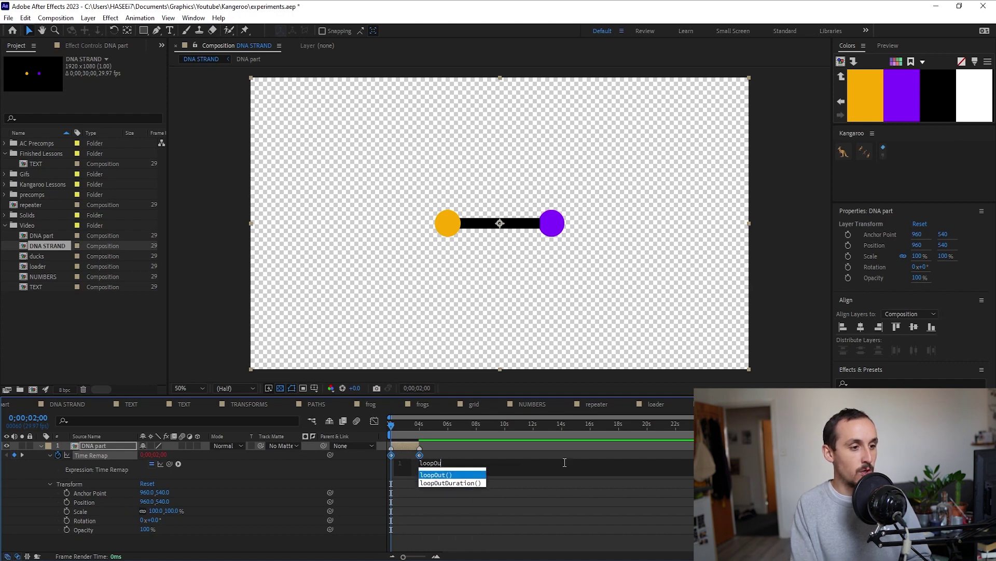
{"action": "type", "text": "t"}
{"action": "key", "text": "Return"}
{"action": "left_click_drag", "start_coordinate": [420, 445], "coordinate": [535, 445]}
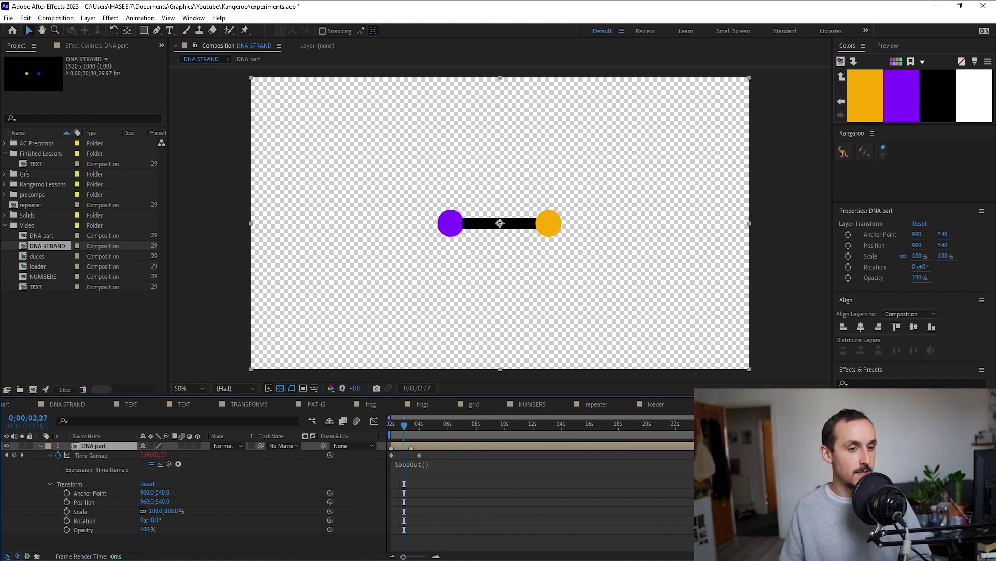
{"action": "key", "text": "space"}
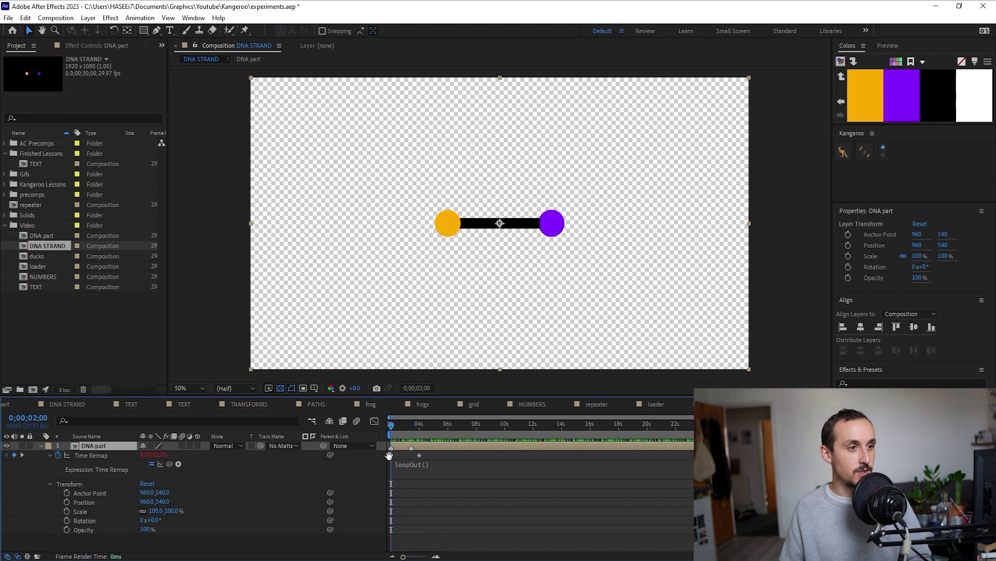
Scale the DNA part layer to 73% at a Y position of 978 and place a duplicate above it at 880.
{"action": "key", "text": "s"}
{"action": "left_click_drag", "start_coordinate": [506, 237], "coordinate": [507, 267]}
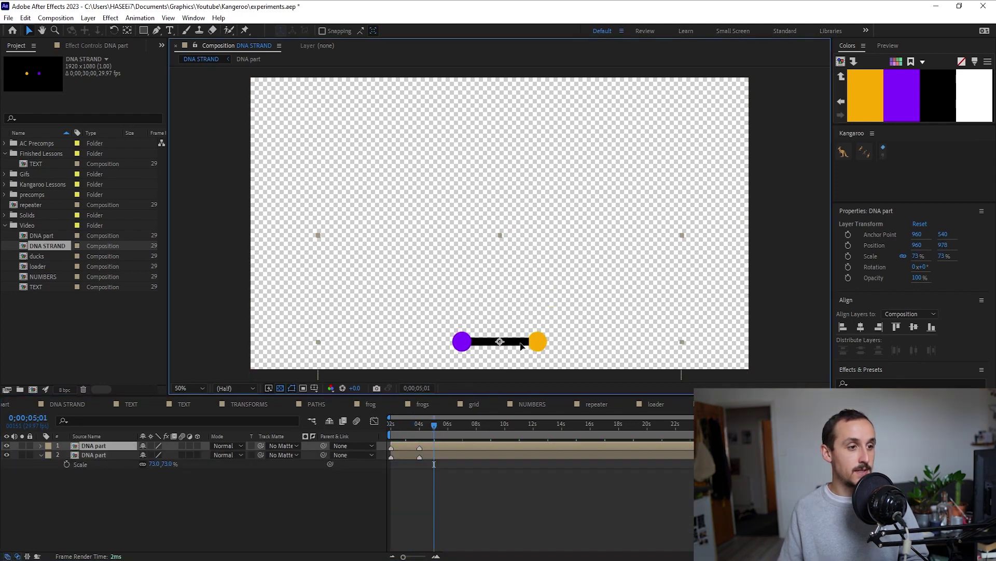
{"action": "left_click_drag", "start_coordinate": [490, 348], "coordinate": [490, 322]}
Shift the upper DNA part layer slightly later in time than the lower one.
{"action": "scroll", "coordinate": [417, 453], "scroll_direction": "up", "scroll_amount": 3}
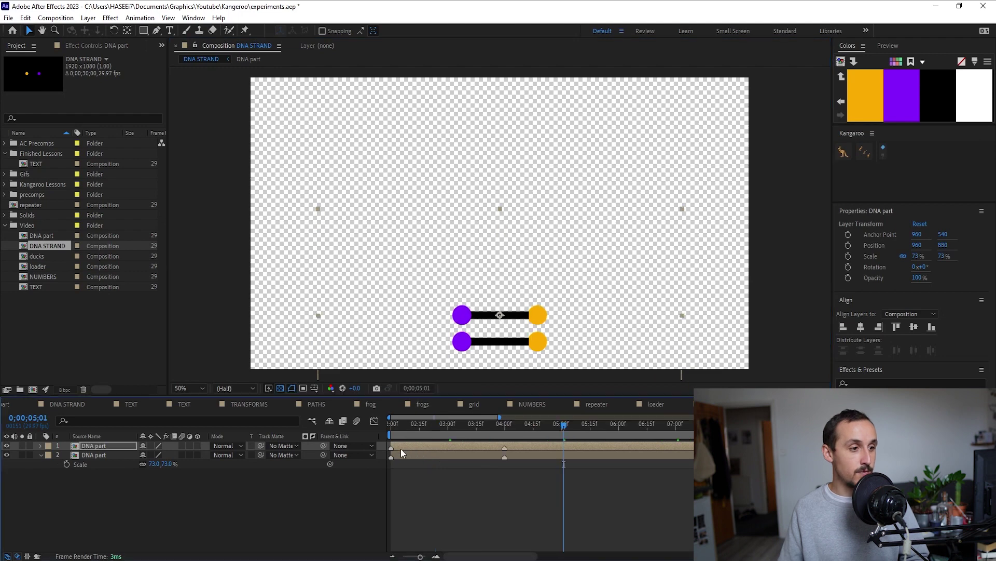
{"action": "left_click_drag", "start_coordinate": [401, 449], "coordinate": [406, 447]}
{"action": "scroll", "coordinate": [406, 447], "scroll_direction": "down", "scroll_amount": 3}
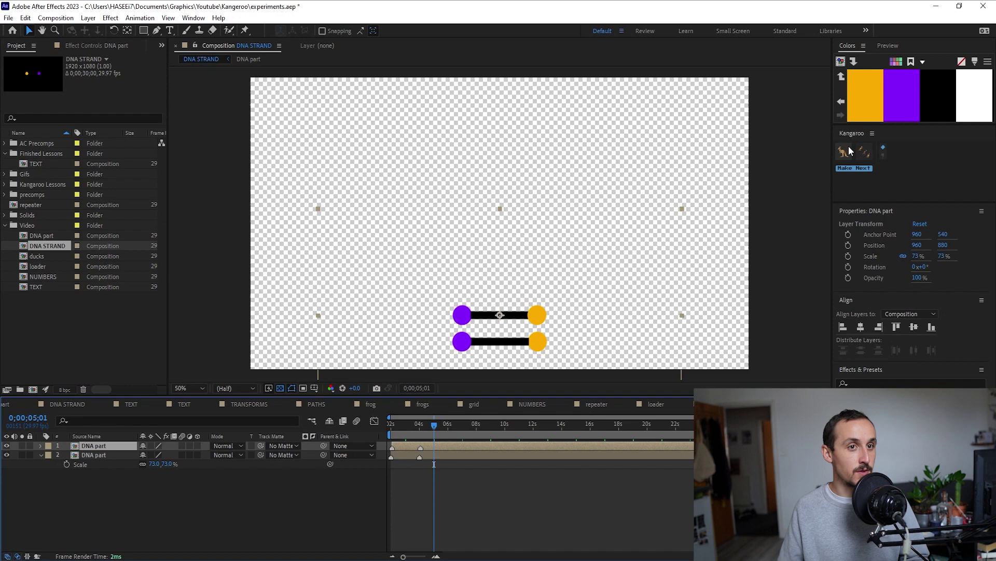
Repeat the offset DNA part layer with Kangaroo's Make Next up to a Y position of 96 and preview the strand.
{"action": "left_click", "coordinate": [849, 148]}
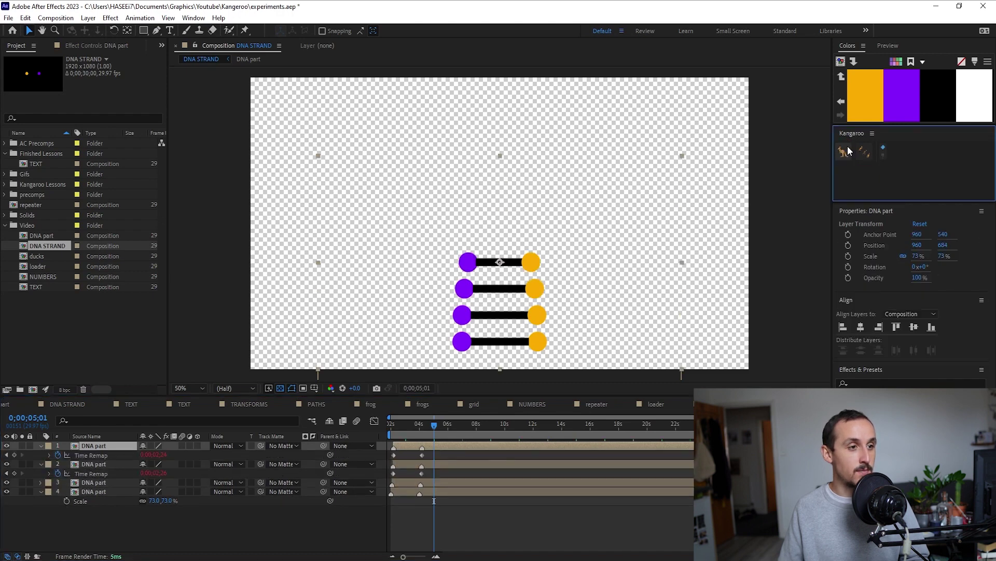
{"action": "left_click", "coordinate": [848, 150]}
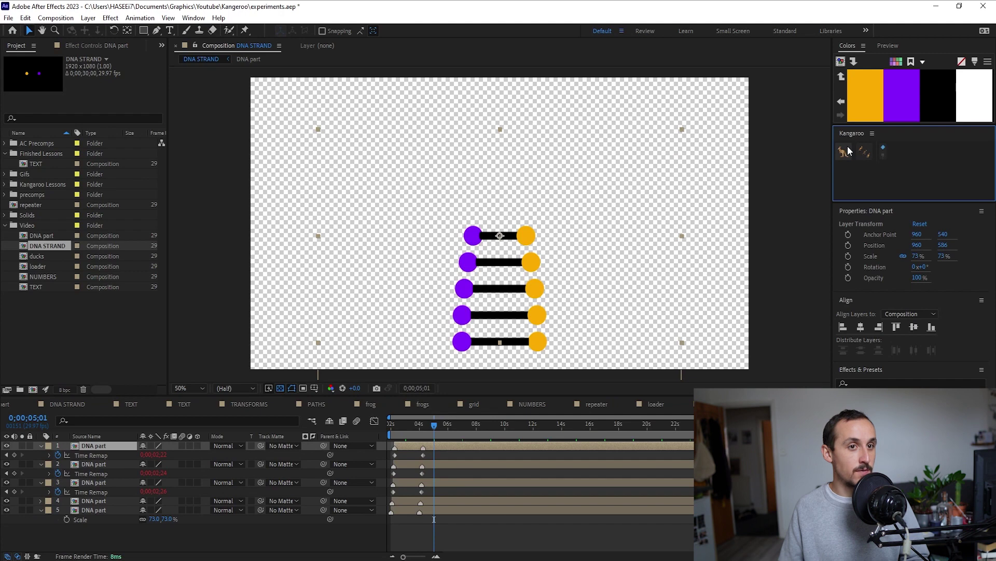
{"action": "left_click", "coordinate": [848, 145]}
{"action": "left_click", "coordinate": [848, 145]}
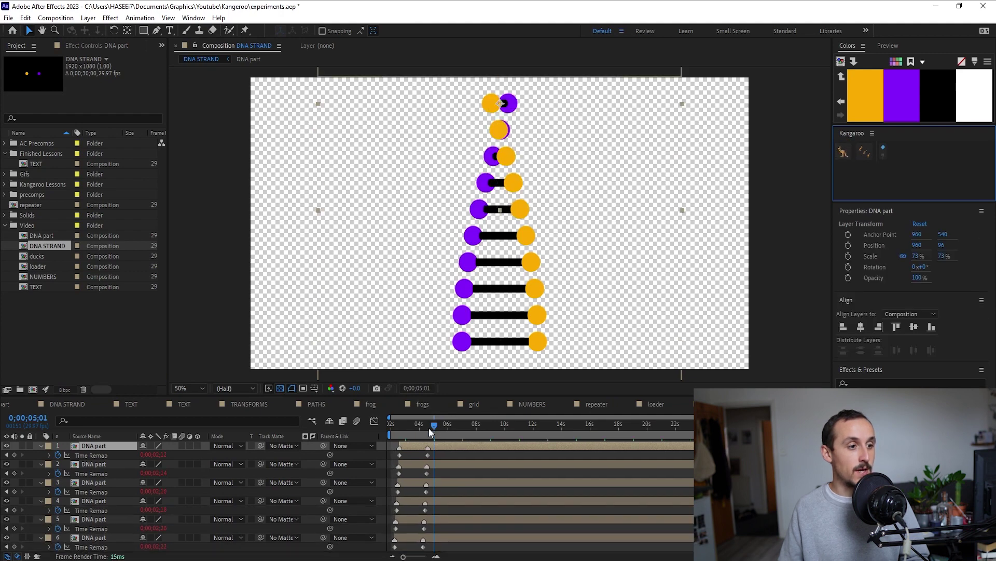
{"action": "left_click_drag", "start_coordinate": [430, 427], "coordinate": [389, 444]}
{"action": "key", "text": "space"}
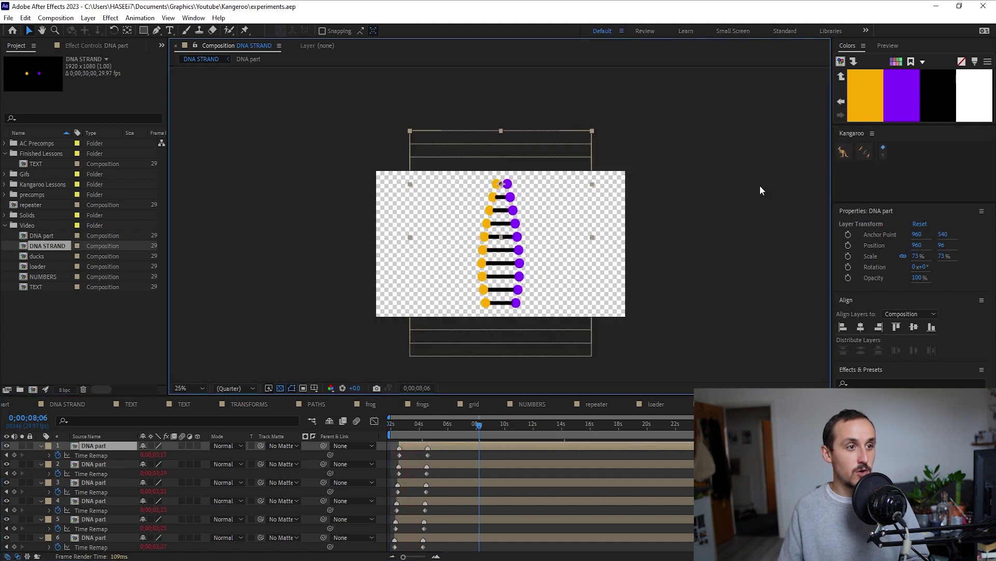
Extend the strand above the frame with more Make Next copies, up to a Y position of -982.
{"action": "key", "text": "period"}
{"action": "left_click", "coordinate": [848, 148]}
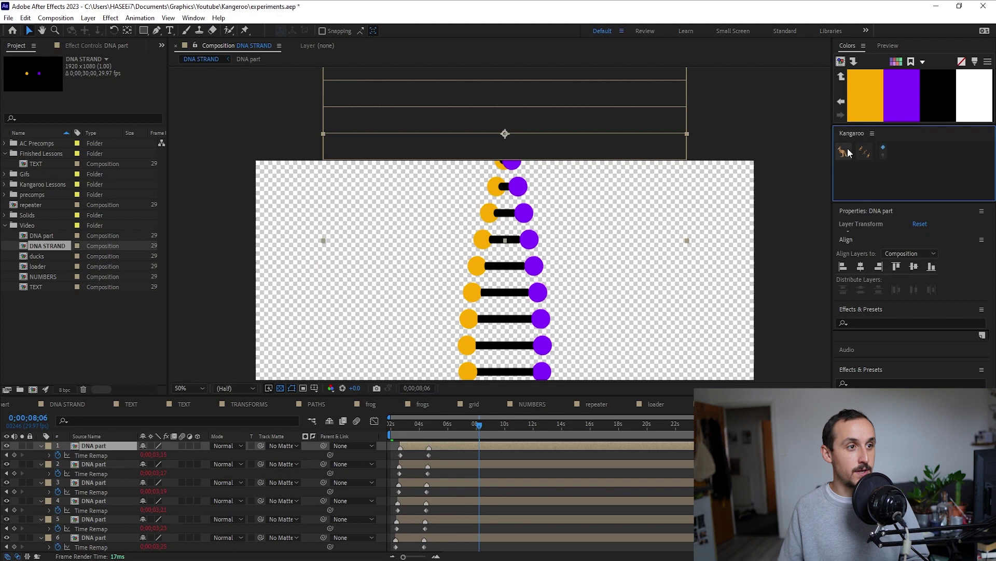
{"action": "left_click", "coordinate": [848, 149]}
{"action": "left_click", "coordinate": [848, 149]}
{"action": "left_click_drag", "start_coordinate": [750, 156], "coordinate": [694, 260]}
{"action": "scroll", "coordinate": [694, 260], "scroll_direction": "down", "scroll_amount": 1}
{"action": "left_click", "coordinate": [845, 153]}
{"action": "left_click", "coordinate": [845, 153]}
{"action": "left_click", "coordinate": [844, 152]}
{"action": "scroll", "coordinate": [642, 272], "scroll_direction": "down", "scroll_amount": 1}
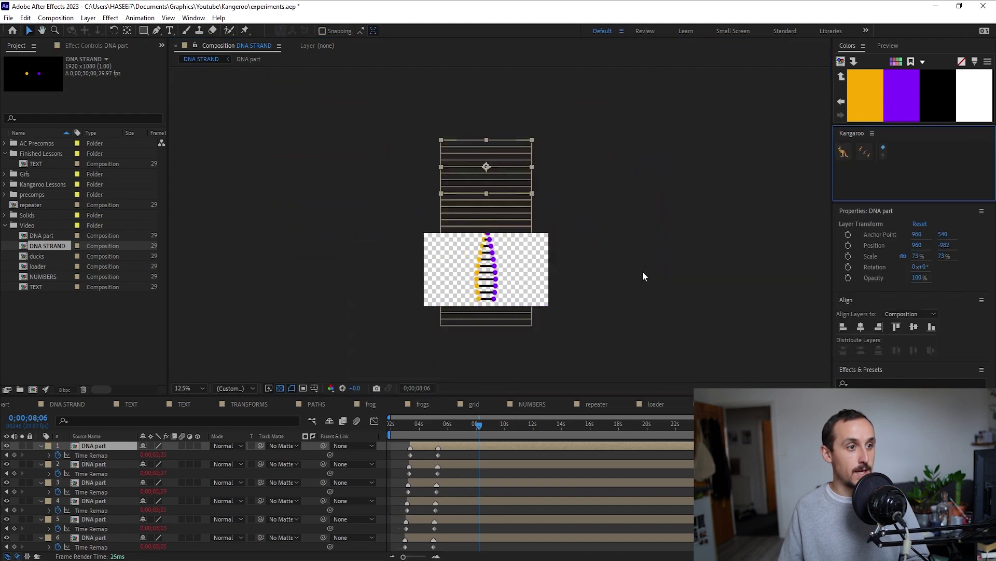
{"action": "left_click", "coordinate": [643, 272]}
Create a new composition from DNA STRAND and collapse transformations on the nested layer.
{"action": "right_click", "coordinate": [50, 249]}
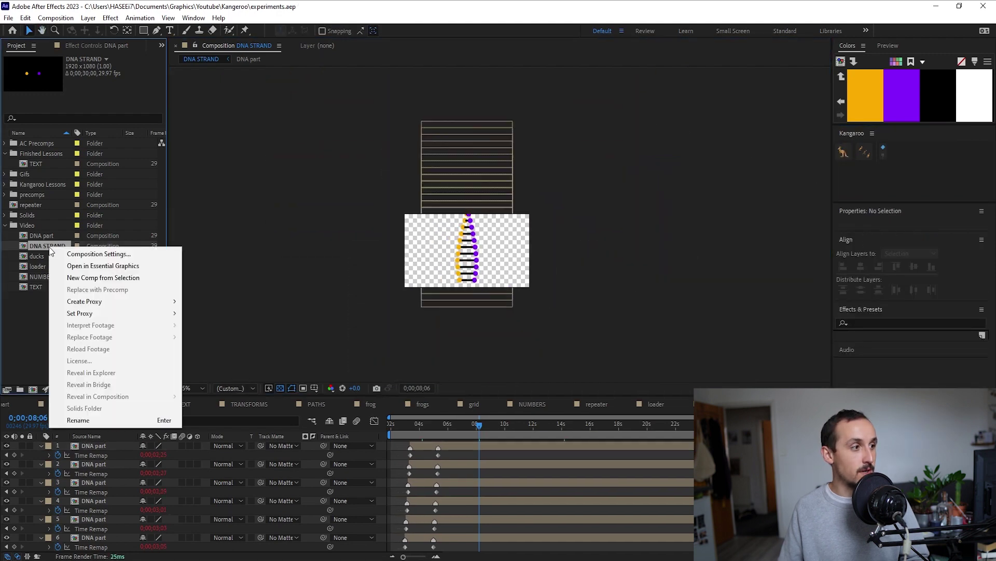
{"action": "left_click", "coordinate": [145, 280]}
{"action": "left_click_drag", "start_coordinate": [438, 444], "coordinate": [428, 444]}
{"action": "left_click", "coordinate": [151, 445]}
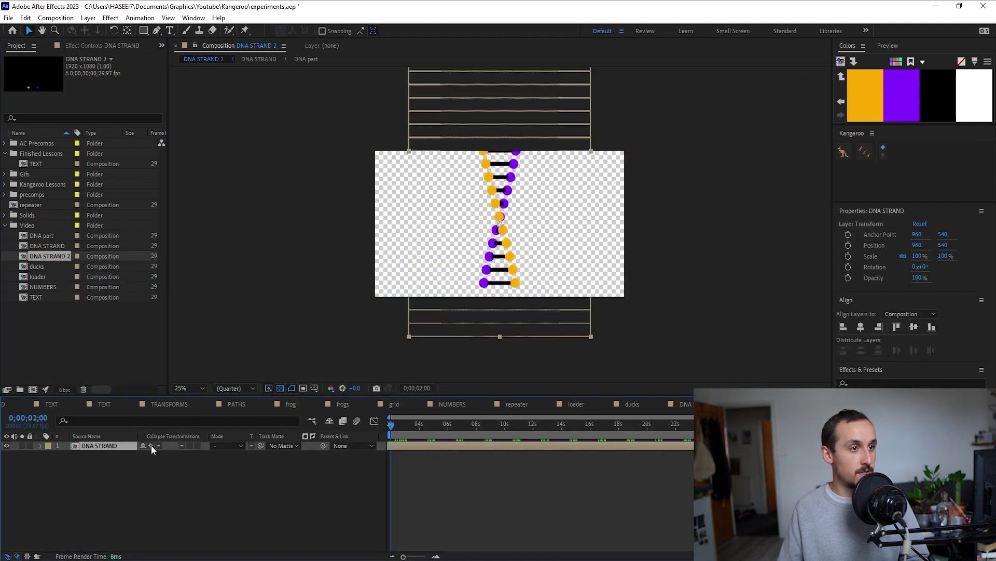
Move the nested DNA STRAND layer to about 332, 632 and rotate it 37°.
{"action": "left_click_drag", "start_coordinate": [526, 208], "coordinate": [444, 220]}
{"action": "key", "text": "r"}
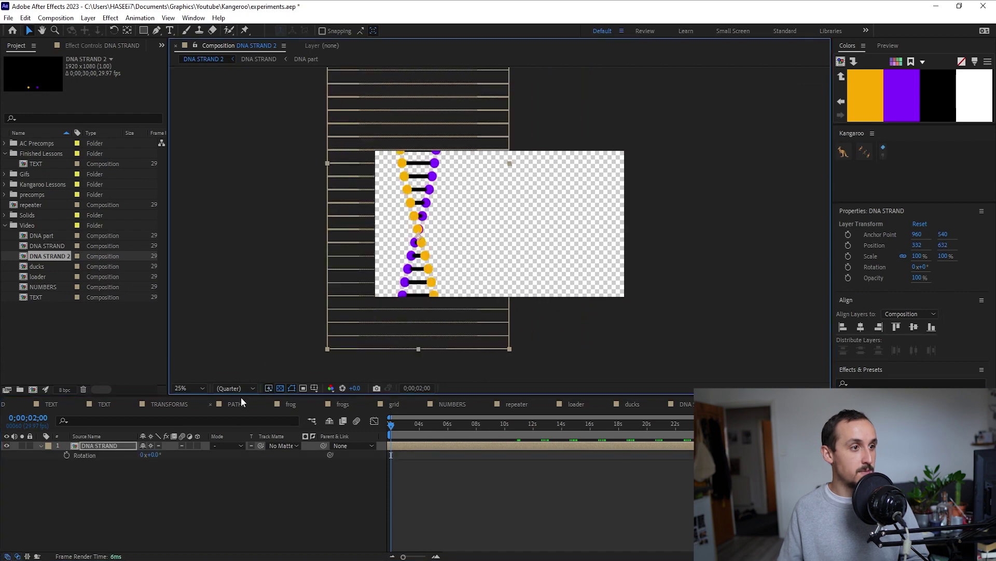
{"action": "left_click_drag", "start_coordinate": [153, 455], "coordinate": [174, 454]}
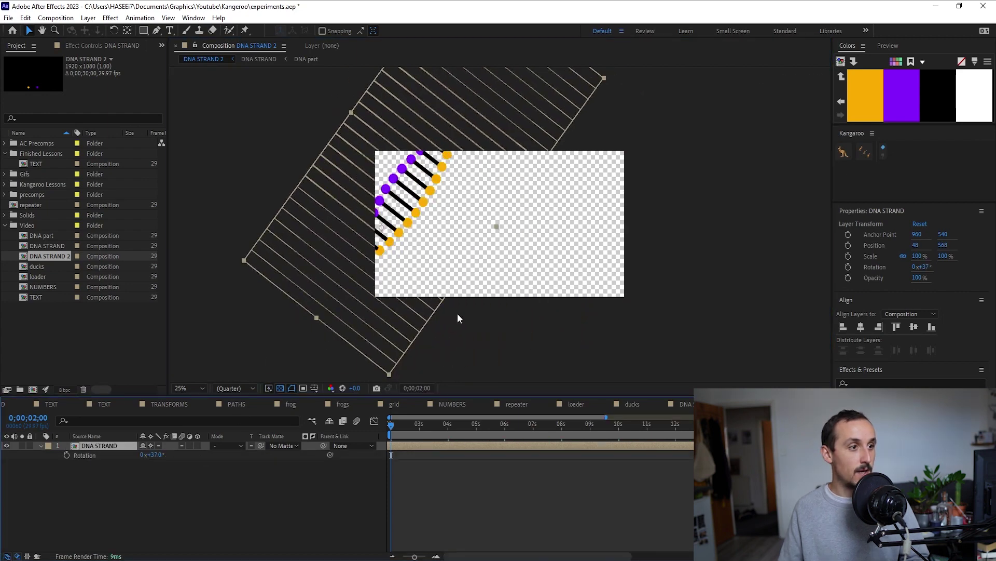
Duplicate the rotated strand to 456, 832, add two more copies with Make Next, and preview the result.
{"action": "key", "text": "ctrl+d"}
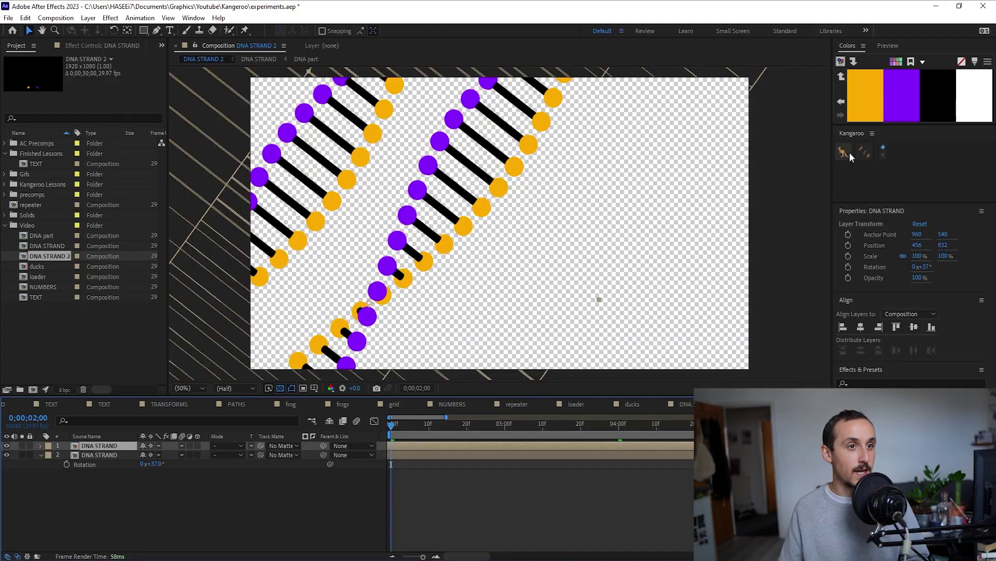
{"action": "left_click", "coordinate": [849, 152]}
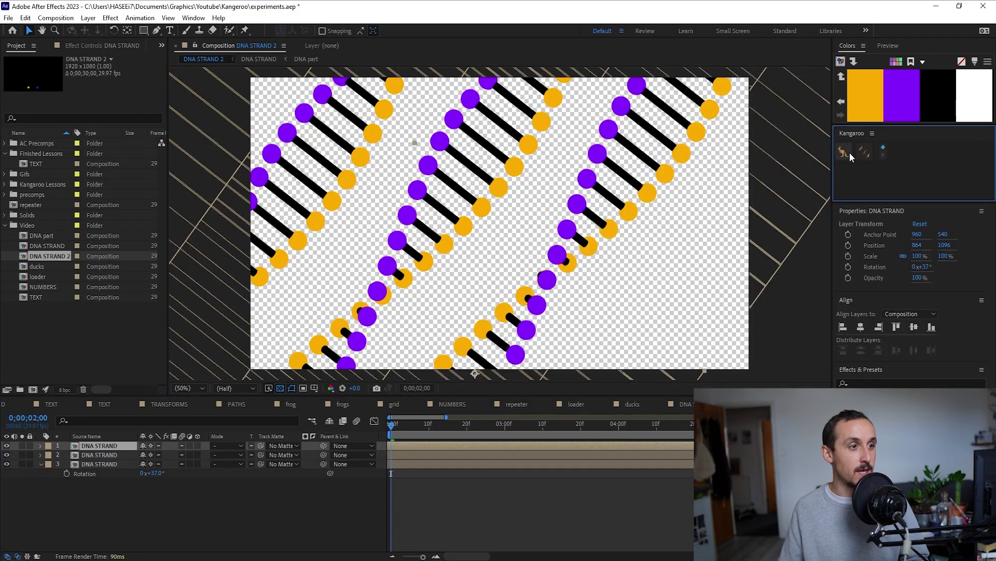
{"action": "left_click", "coordinate": [849, 151]}
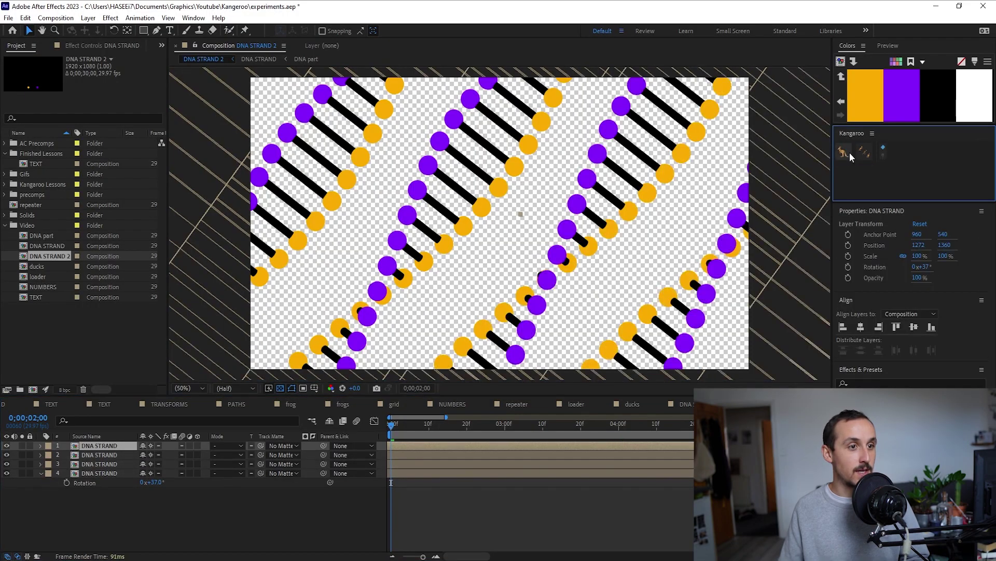
{"action": "left_click", "coordinate": [471, 525]}
{"action": "key", "text": "space"}
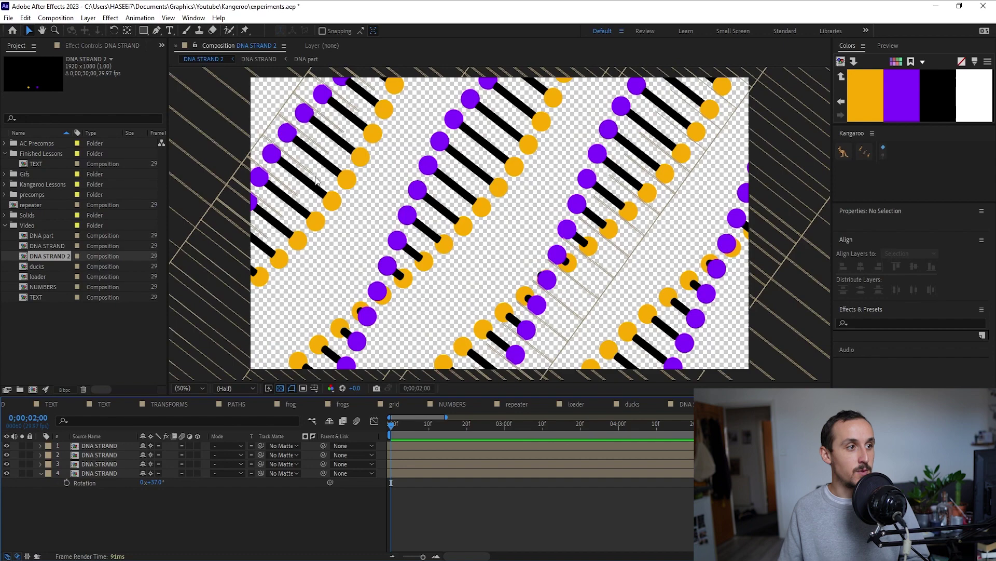
{"action": "key", "text": "space"}
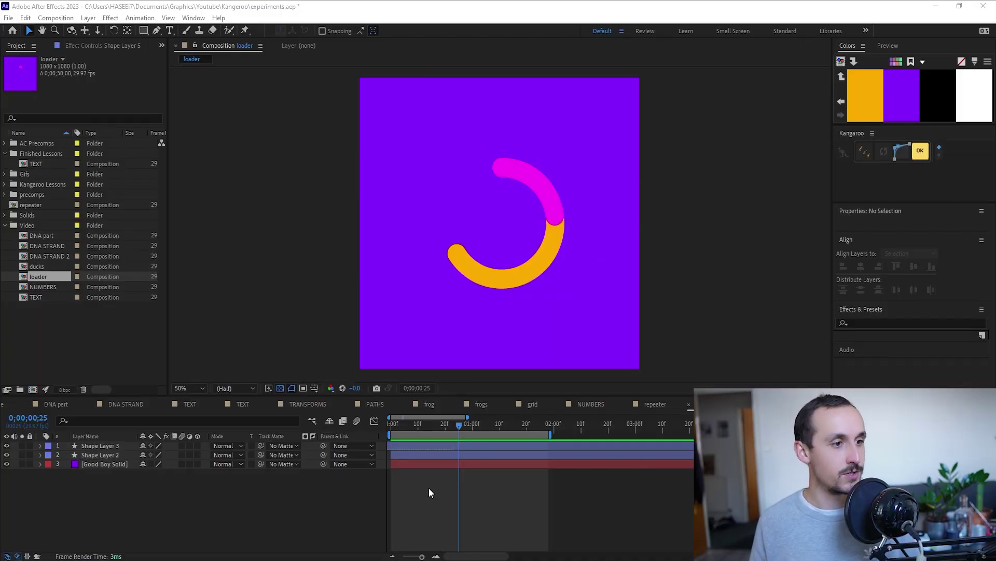
Preview the loader animation from the first frame and reveal the contents of Shape Layer 3 and Shape Layer 2.
{"action": "key", "text": "Home"}
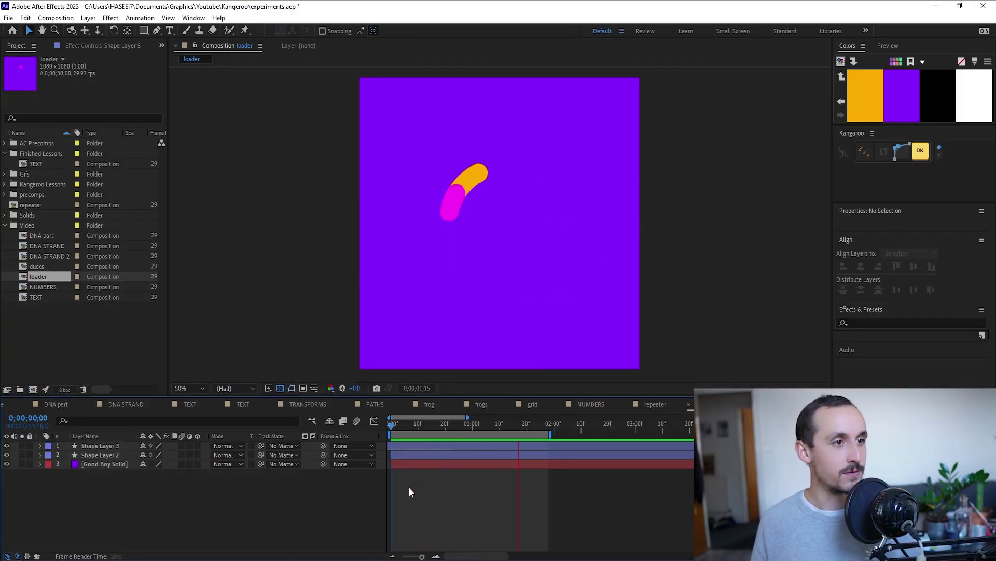
{"action": "left_click", "coordinate": [82, 446]}
{"action": "left_click", "coordinate": [72, 454]}
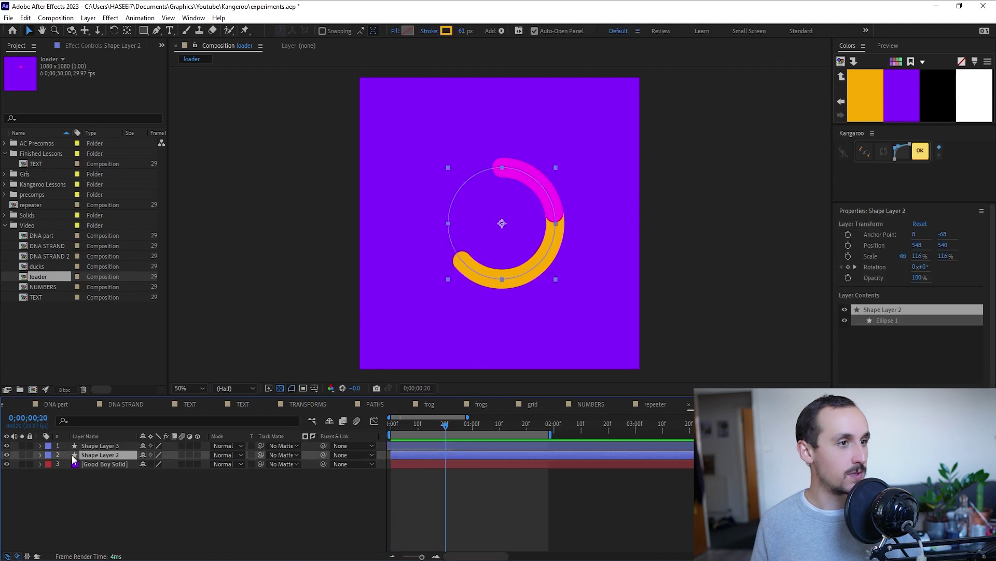
{"action": "left_click", "coordinate": [40, 455]}
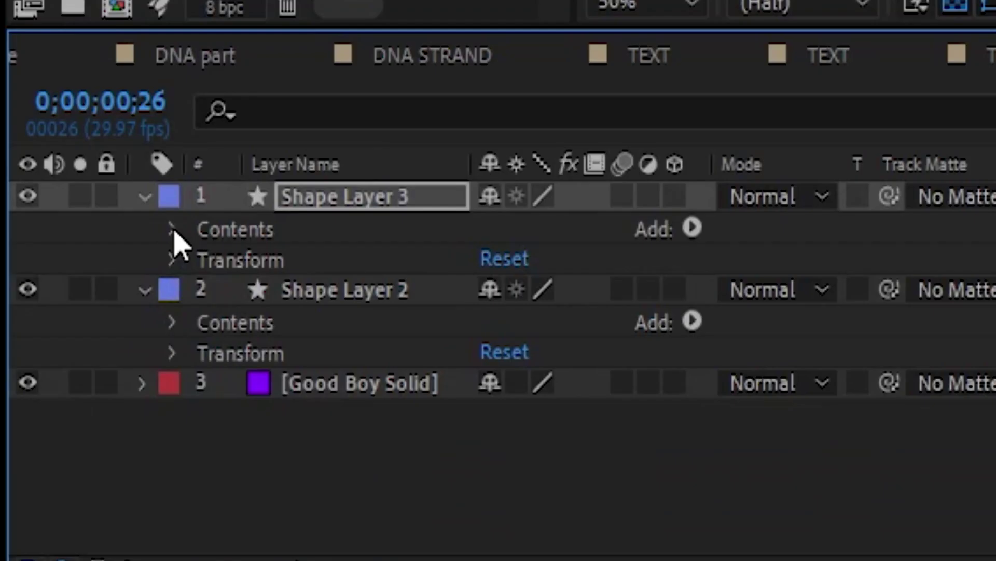
{"action": "left_click", "coordinate": [173, 231]}
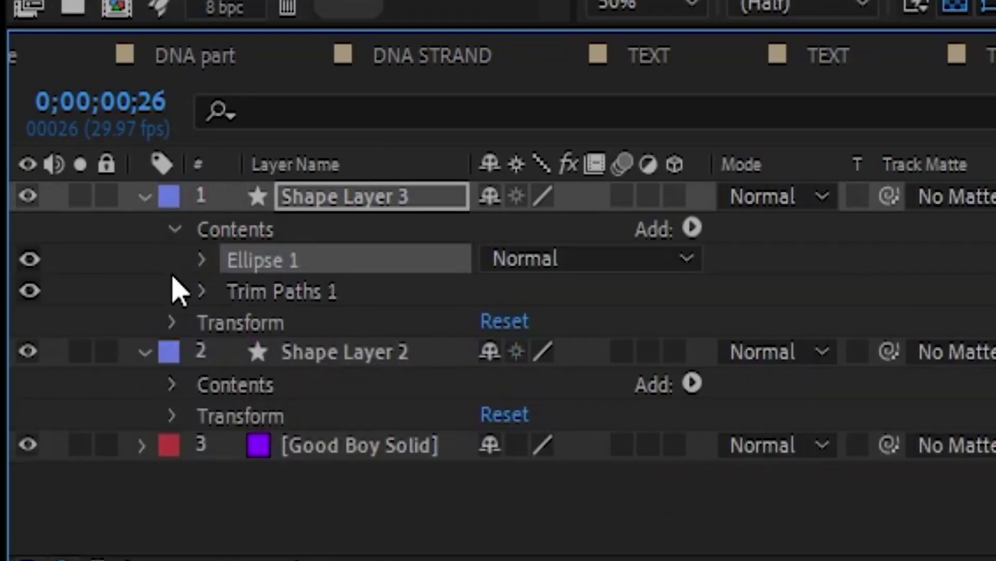
{"action": "left_click", "coordinate": [174, 382]}
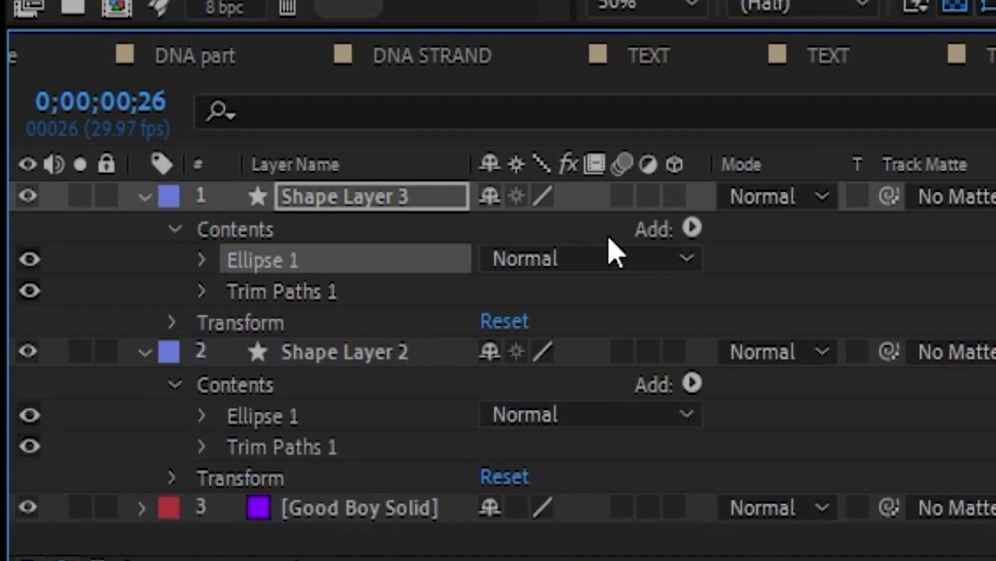
Examine the Start and End keyframes in the Trim Paths of Shape Layer 3.
{"action": "left_click", "coordinate": [688, 230]}
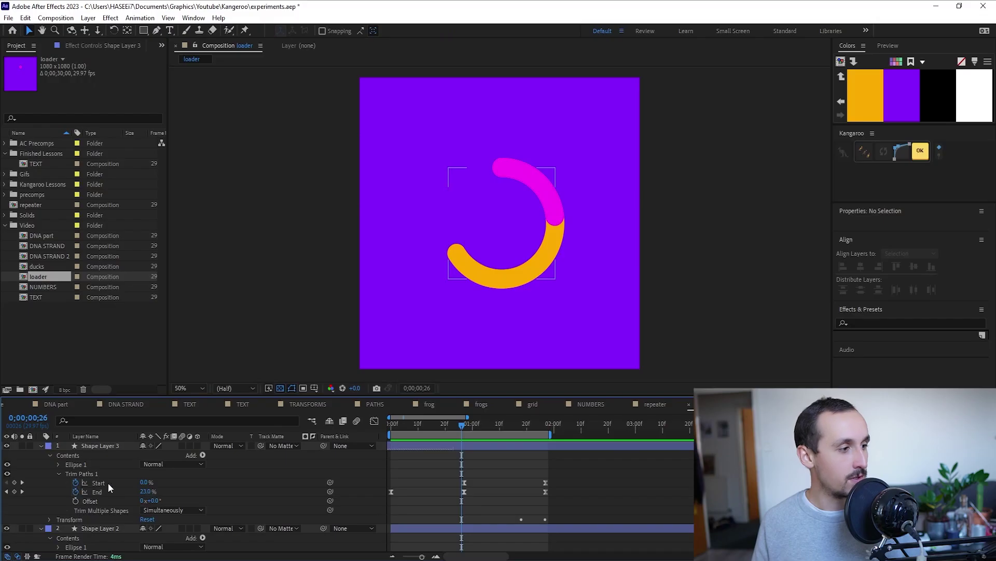
{"action": "left_click", "coordinate": [108, 482]}
{"action": "left_click", "coordinate": [108, 490]}
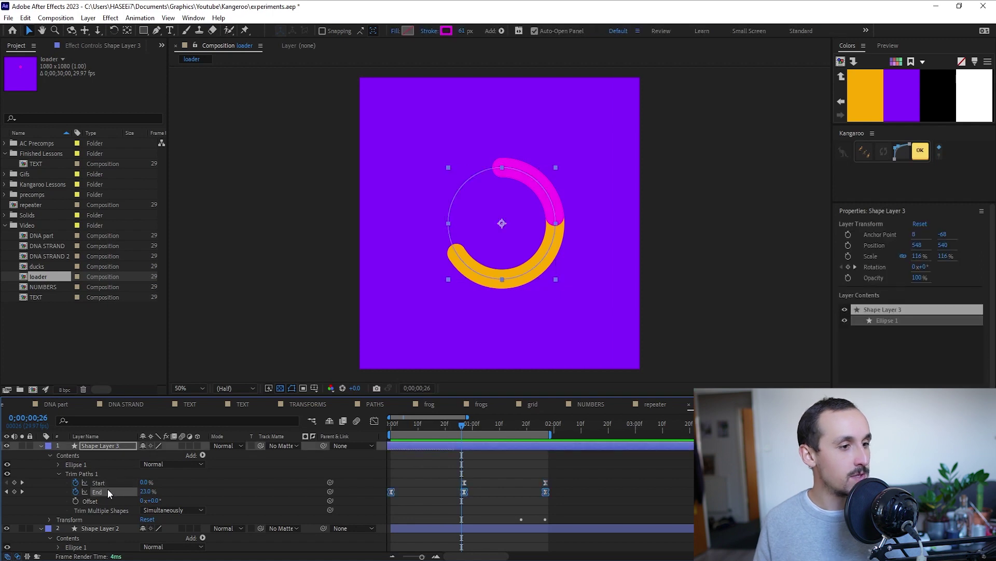
{"action": "left_click", "coordinate": [437, 481]}
Collapse Shape Layer 3 and Shape Layer 2, and generate one shape layer between them with Make In-Between.
{"action": "left_click", "coordinate": [40, 445]}
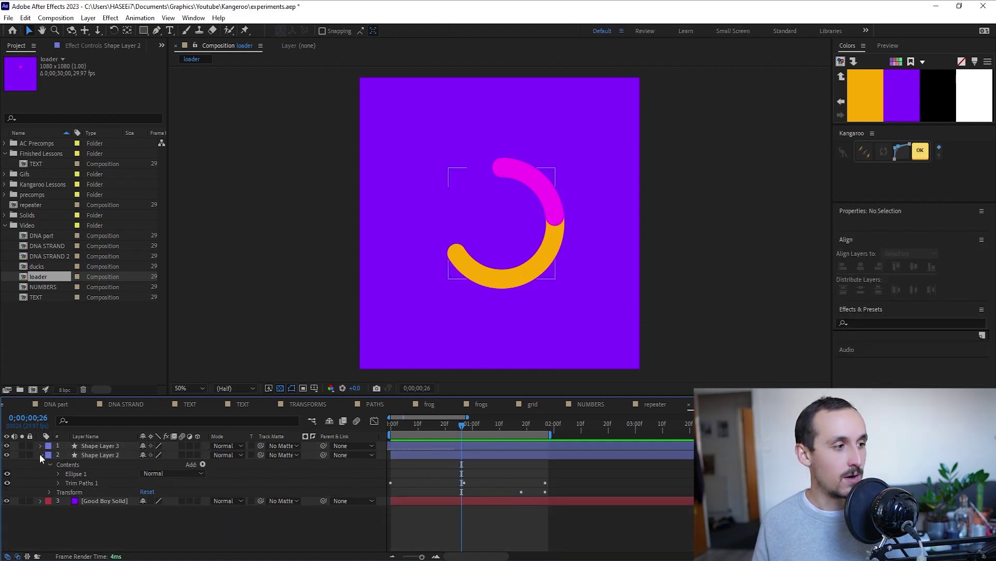
{"action": "left_click", "coordinate": [40, 454]}
{"action": "left_click", "coordinate": [92, 455]}
{"action": "left_click", "coordinate": [92, 447], "text": "shift"}
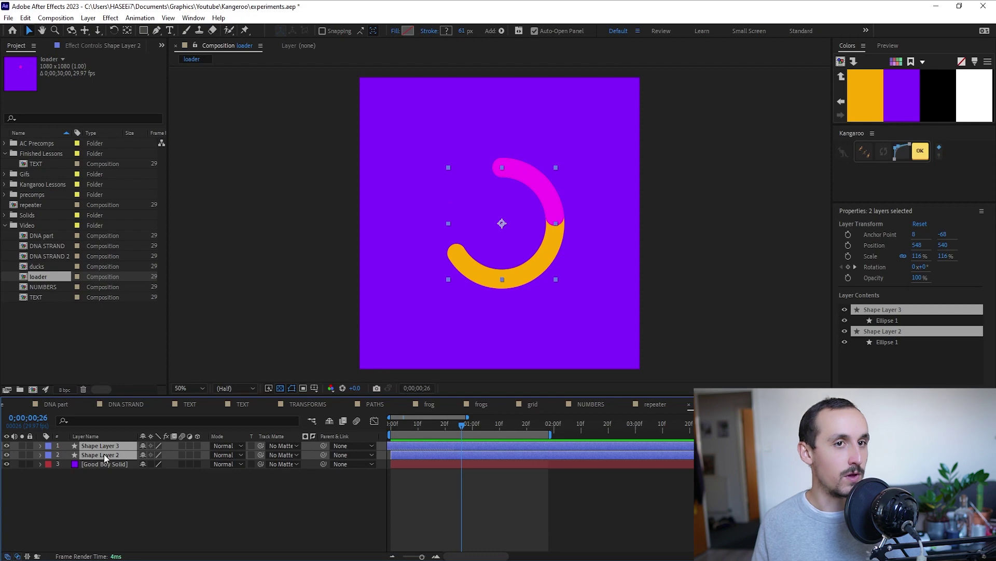
{"action": "left_click", "coordinate": [865, 152]}
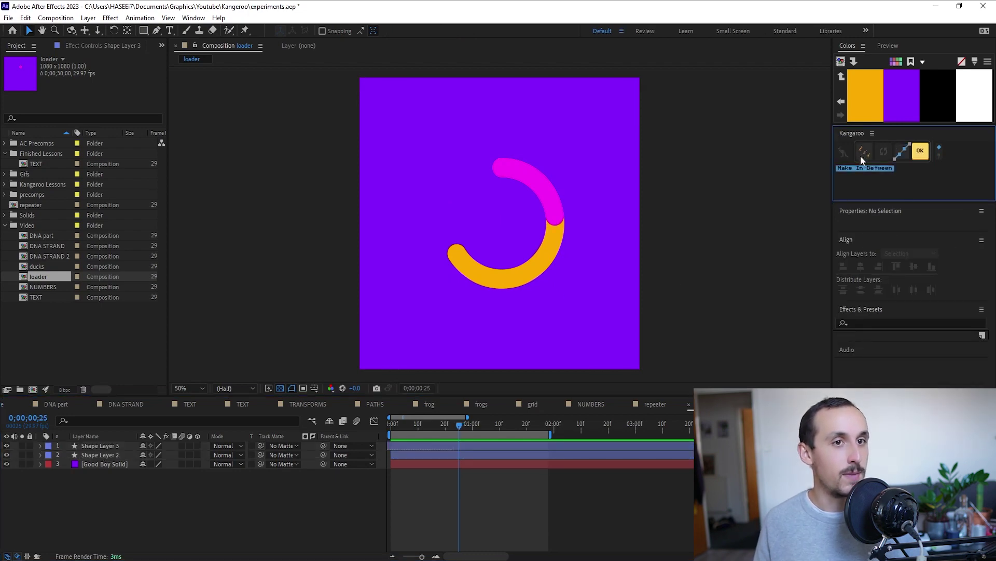
{"action": "left_click", "coordinate": [861, 156]}
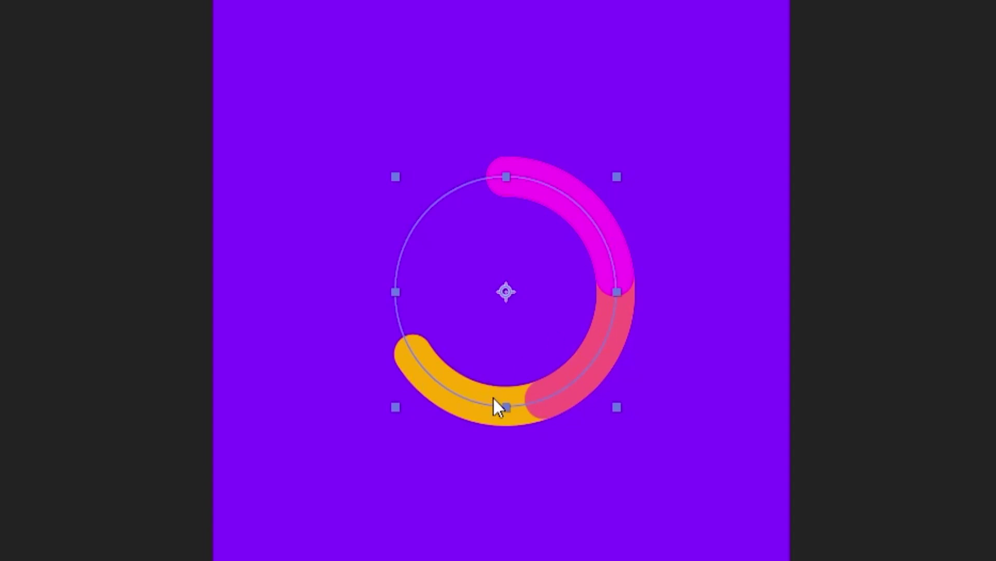
Add three more in-between layers to the loader and preview the animation.
{"action": "key", "text": "ctrl+shift+a"}
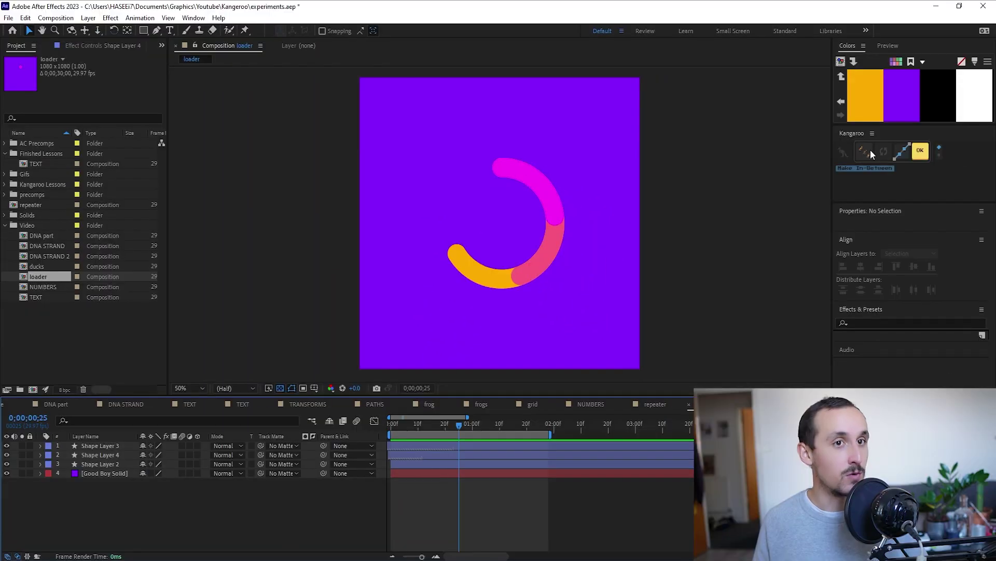
{"action": "left_click", "coordinate": [870, 149]}
{"action": "key", "text": "space"}
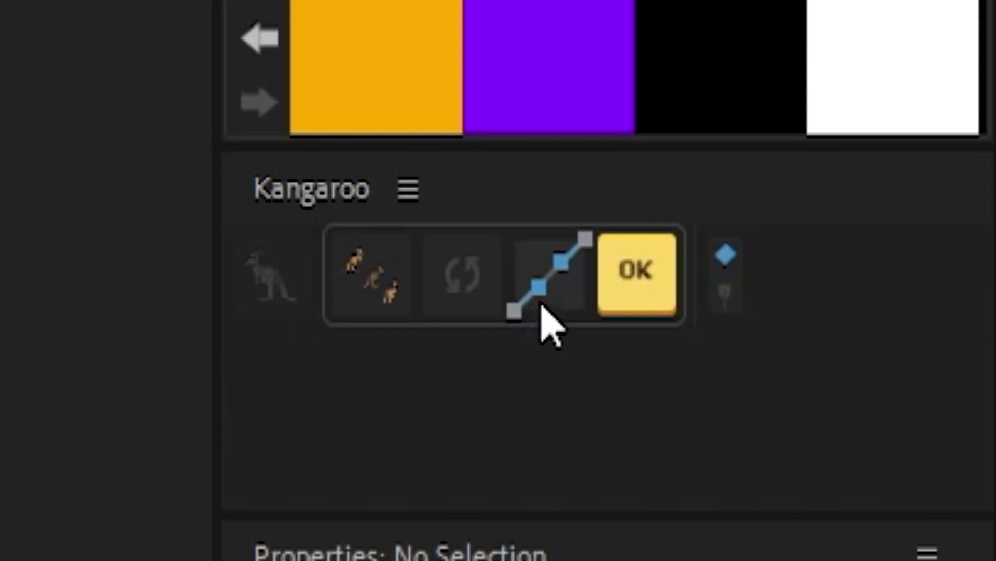
Change the distribution curve of the loader's in-between layers from linear to eased spacing.
{"action": "left_click", "coordinate": [542, 309]}
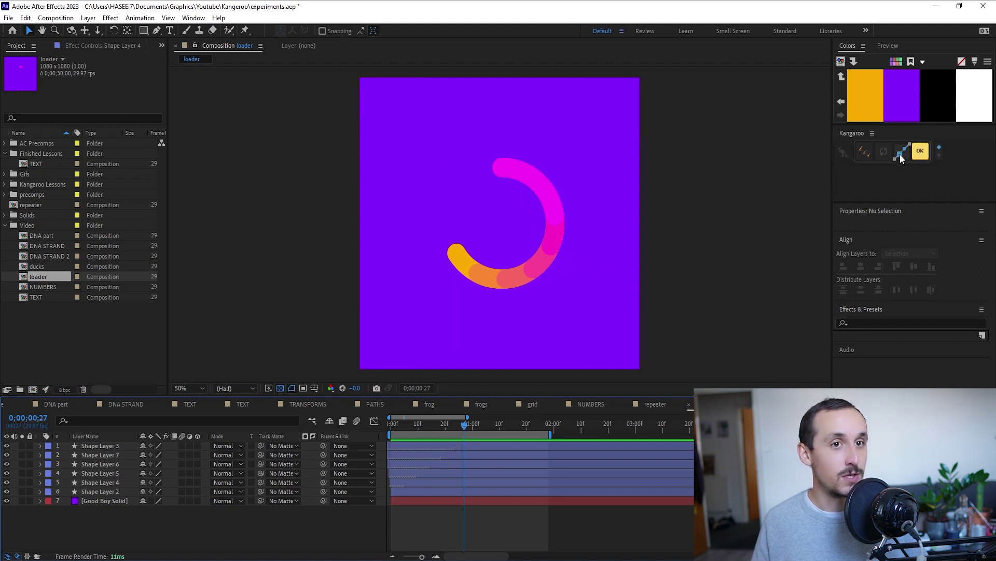
{"action": "left_click", "coordinate": [900, 155]}
{"action": "left_click_drag", "start_coordinate": [907, 157], "coordinate": [905, 160]}
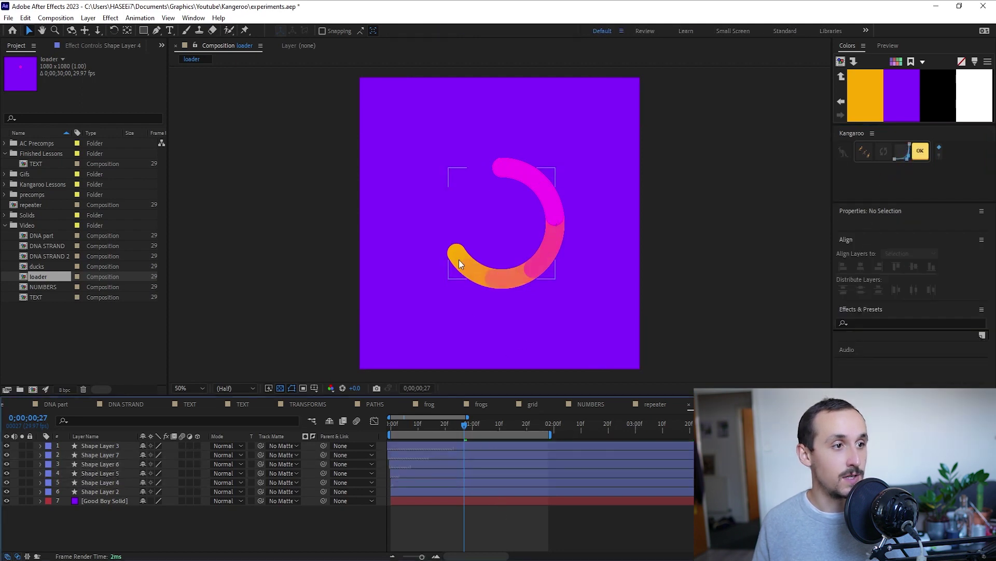
{"action": "left_click", "coordinate": [906, 160]}
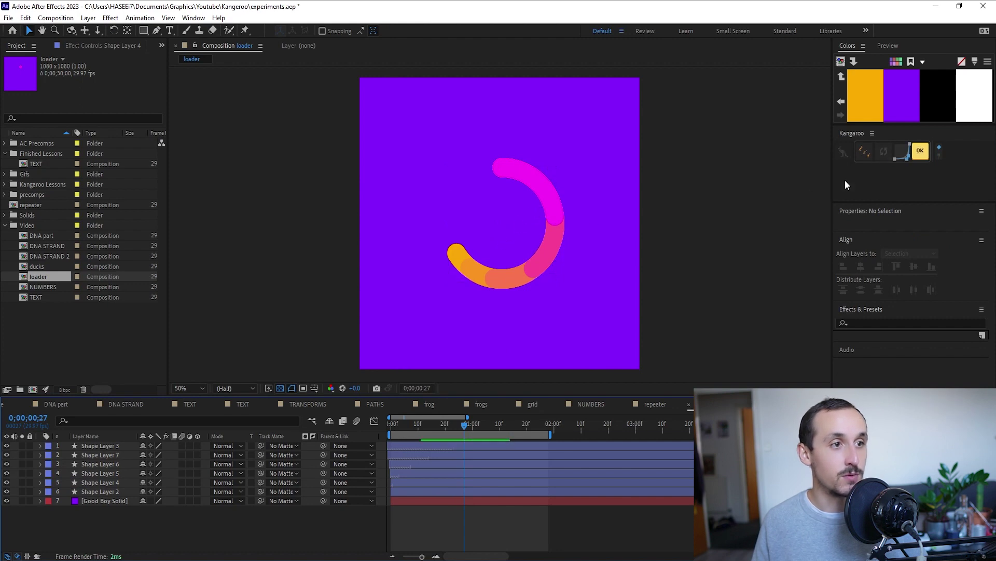
{"action": "left_click", "coordinate": [909, 159]}
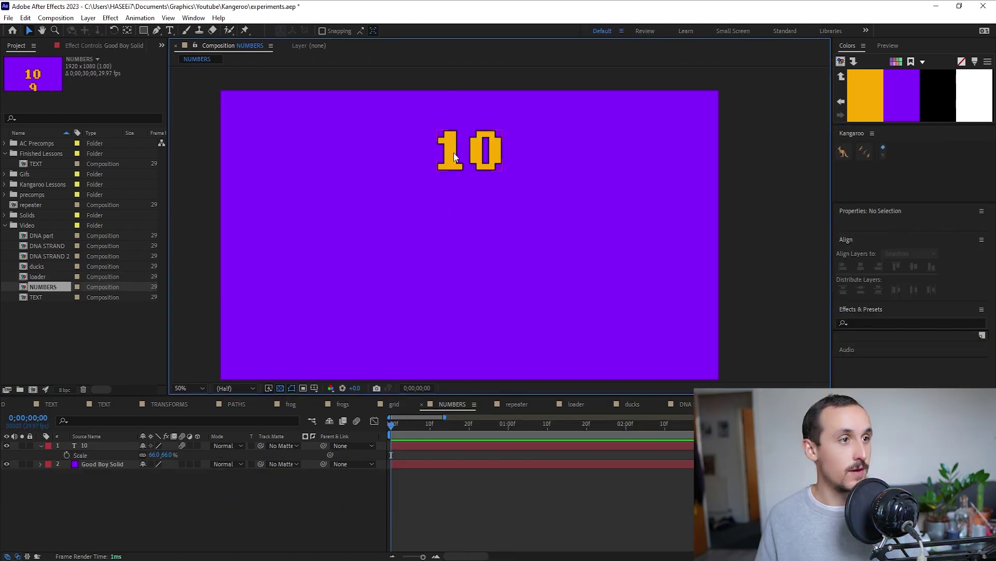
Duplicate the text layer 10, move the copy down to 960, 412 and change its text to 9.
{"action": "left_click", "coordinate": [483, 156]}
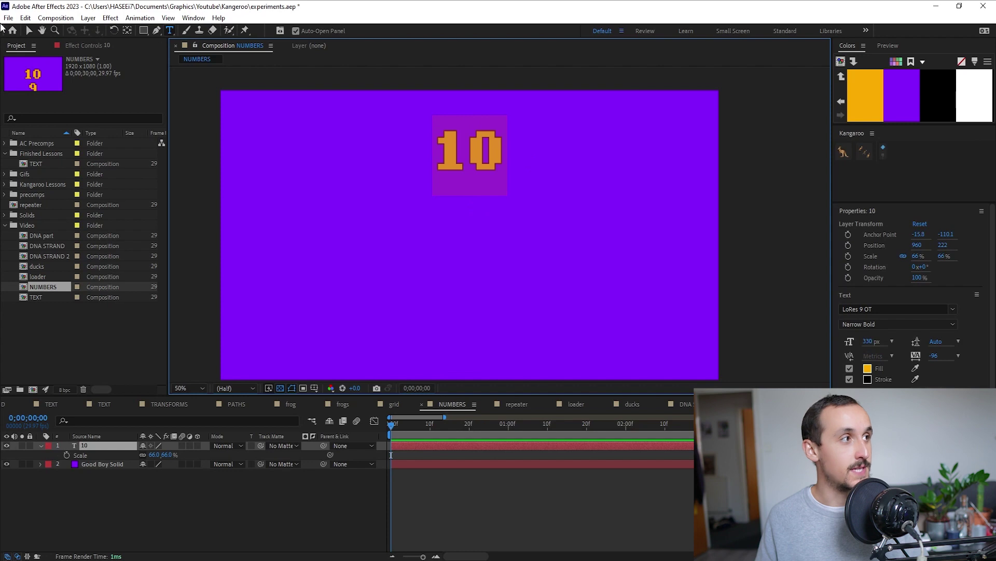
{"action": "left_click", "coordinate": [29, 31]}
{"action": "key", "text": "ctrl+d"}
{"action": "left_click_drag", "start_coordinate": [483, 161], "coordinate": [483, 211]}
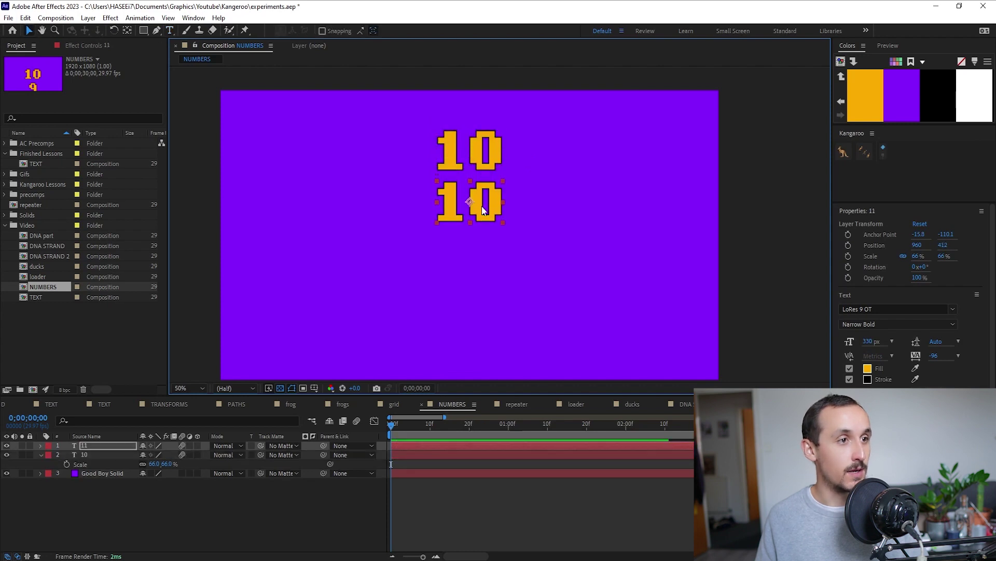
{"action": "double_click", "coordinate": [482, 210]}
{"action": "type", "text": "9"}
{"action": "key", "text": "Escape"}
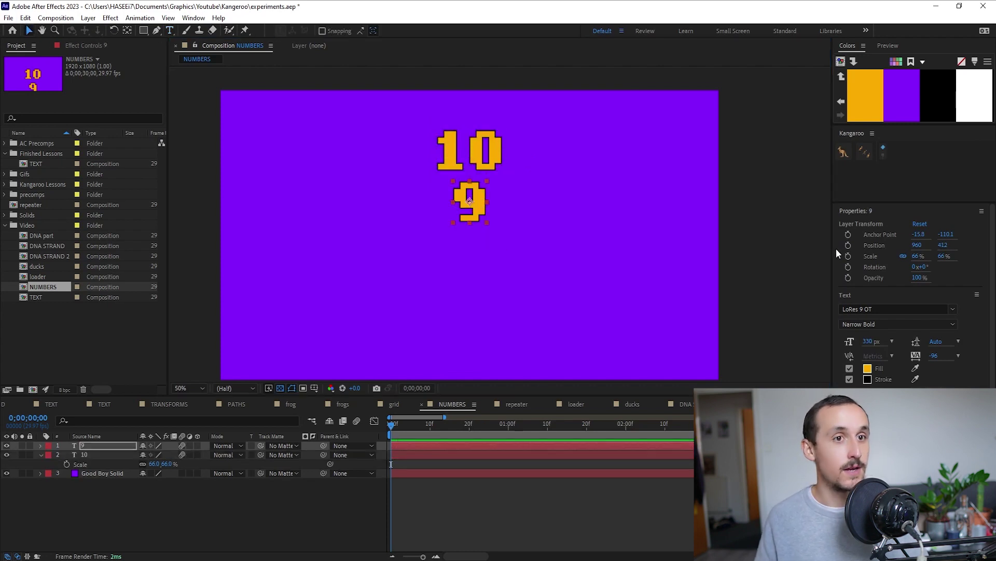
Continue the countdown below the 9 with Make Next, adding the numbers 8 down to 0.
{"action": "left_click", "coordinate": [849, 160]}
{"action": "left_click", "coordinate": [849, 160]}
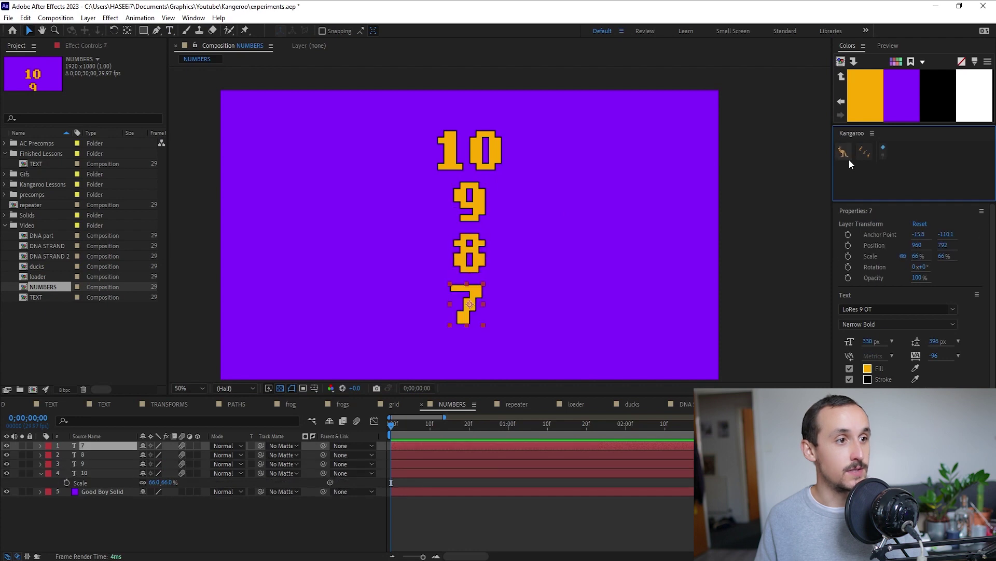
{"action": "left_click", "coordinate": [849, 159]}
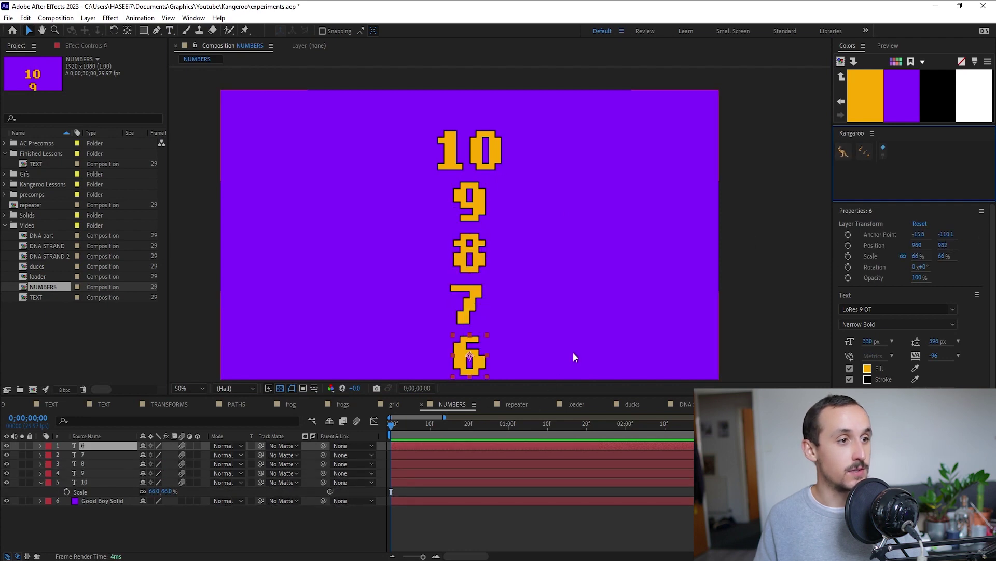
{"action": "left_click_drag", "start_coordinate": [573, 352], "coordinate": [569, 335]}
{"action": "left_click", "coordinate": [848, 155]}
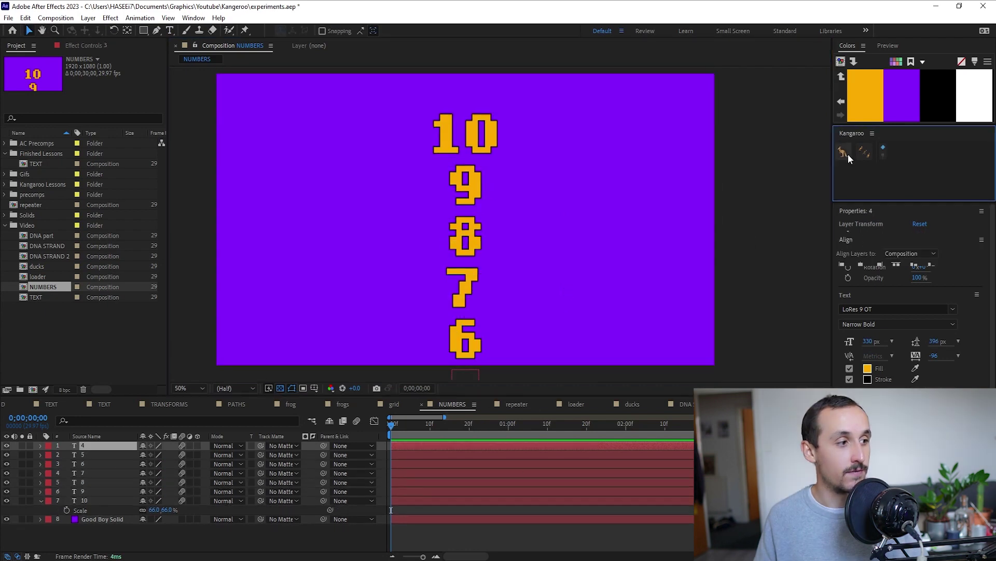
{"action": "left_click", "coordinate": [848, 154]}
{"action": "left_click", "coordinate": [848, 154]}
{"action": "left_click", "coordinate": [848, 155]}
{"action": "left_click", "coordinate": [848, 154]}
{"action": "key", "text": "comma"}
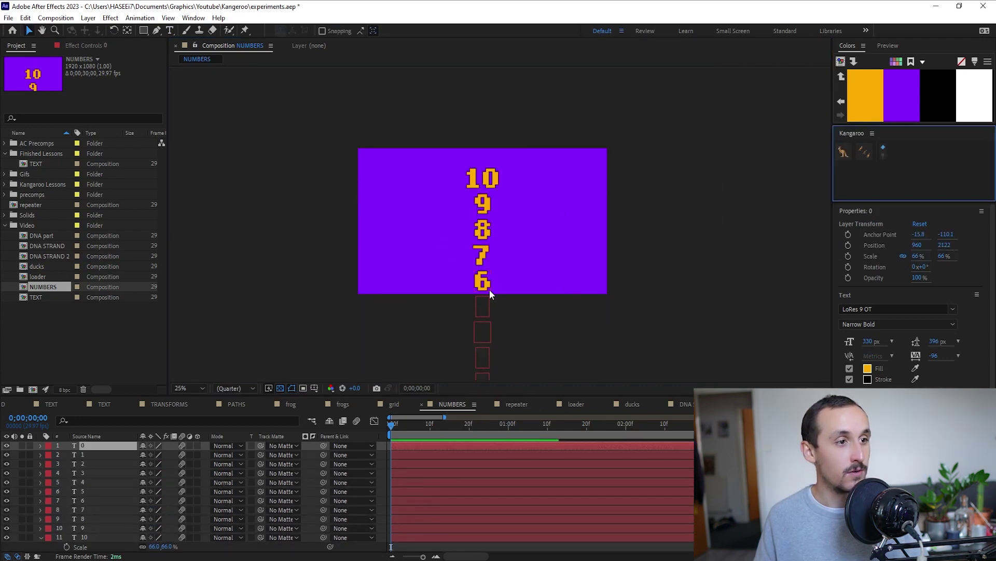
Parent the number layers 0 to 9 to the text layer 10.
{"action": "left_click", "coordinate": [93, 535], "text": "shift"}
{"action": "key", "text": "period"}
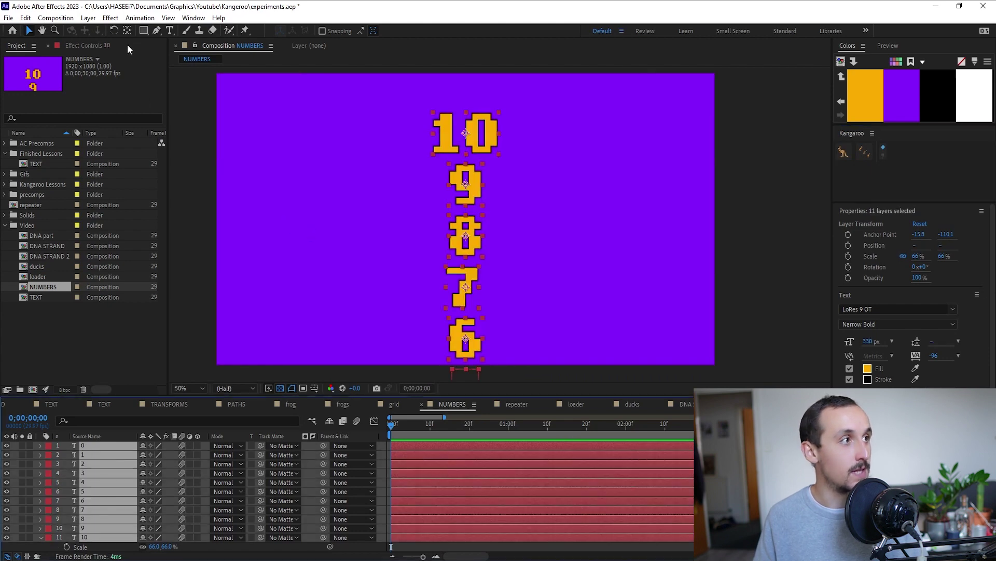
{"action": "scroll", "coordinate": [92, 527], "scroll_direction": "down", "scroll_amount": 1}
{"action": "left_click", "coordinate": [92, 530], "text": "ctrl"}
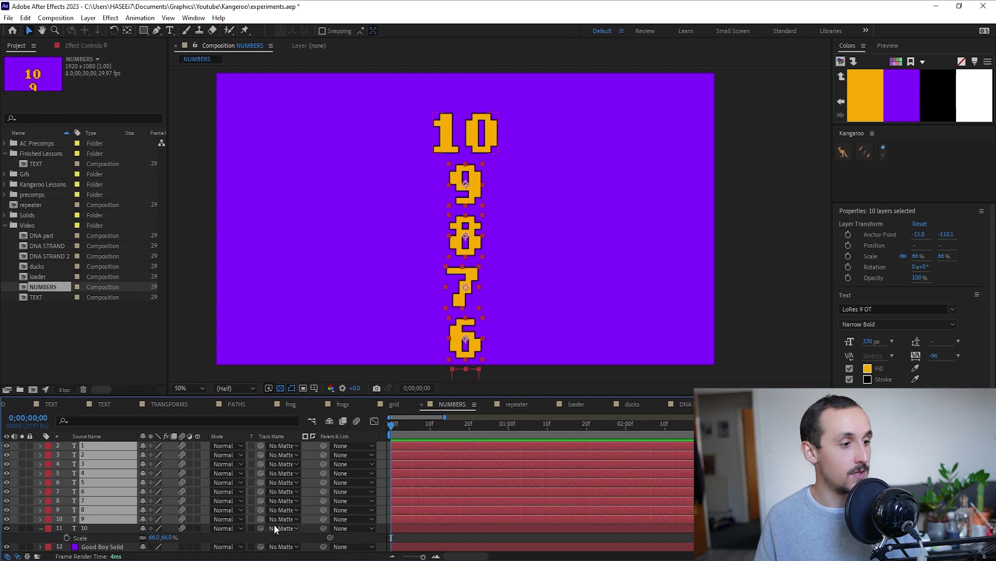
{"action": "left_click_drag", "start_coordinate": [323, 519], "coordinate": [217, 538]}
Enlarge layer 10 to 166% and keyframe its position from 960, 534 at the first frame to 960, -4250 at 0;00;02;00.
{"action": "left_click_drag", "start_coordinate": [485, 136], "coordinate": [485, 217]}
{"action": "key", "text": "alt+shift+p"}
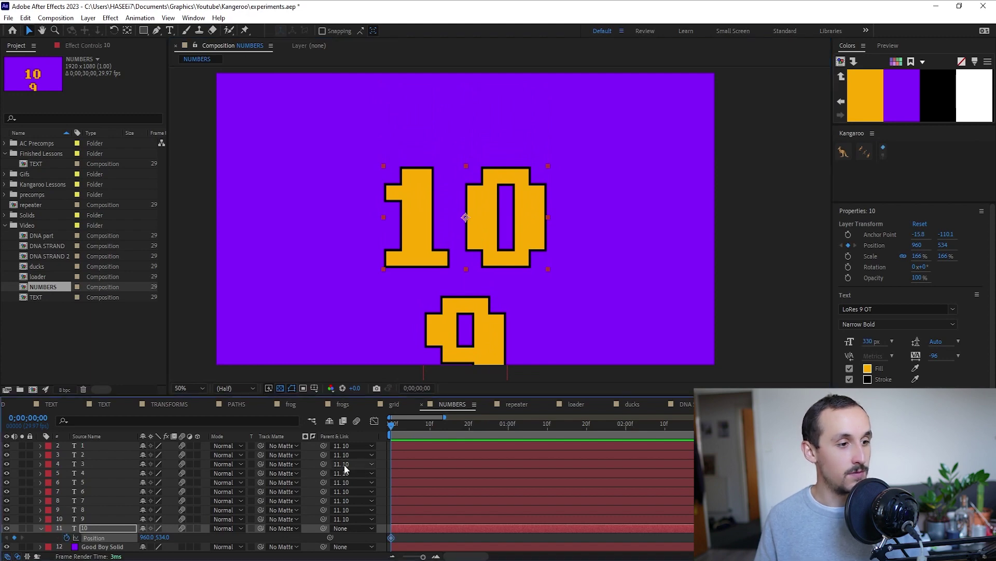
{"action": "left_click", "coordinate": [626, 424]}
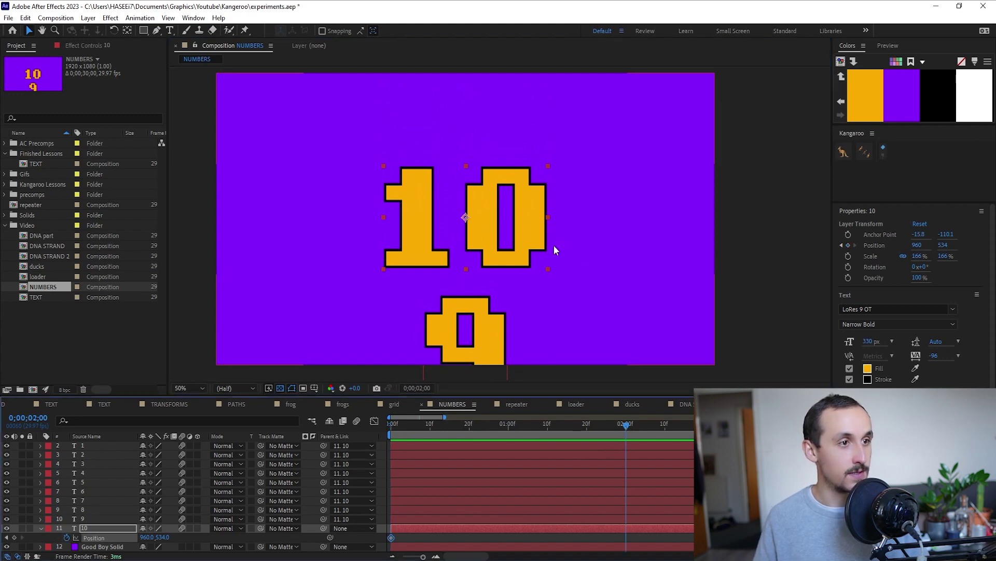
{"action": "left_click_drag", "start_coordinate": [516, 221], "coordinate": [508, 2]}
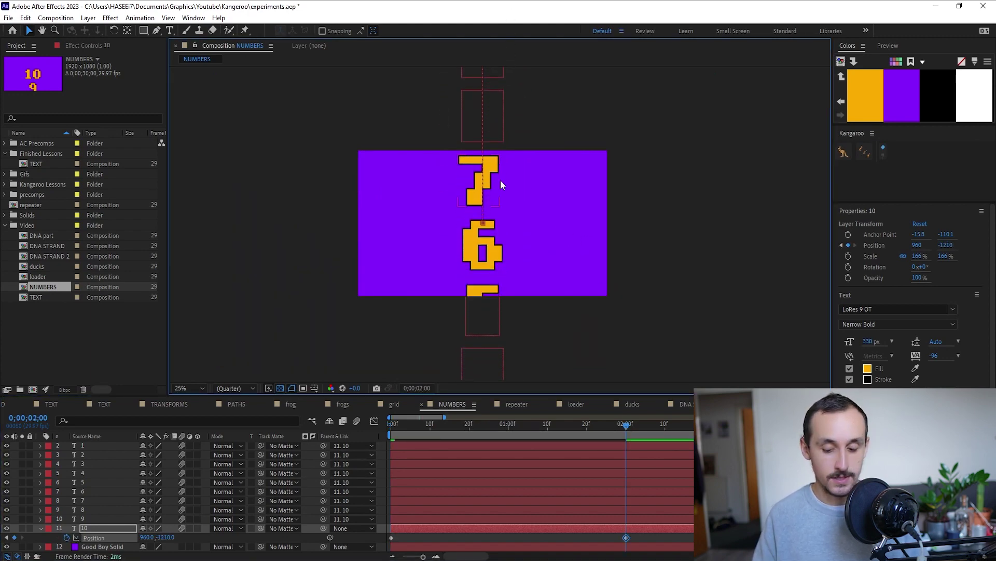
{"action": "key", "text": "shift+Up"}
{"action": "key", "text": "shift+Up"}
{"action": "key", "text": "shift+Up"}
{"action": "key", "text": "shift+Up"}
{"action": "key", "text": "shift+Up"}
{"action": "key", "text": "shift+Up"}
{"action": "key", "text": "shift+Up"}
{"action": "key", "text": "shift+Up"}
{"action": "key", "text": "shift+Up"}
{"action": "key", "text": "shift+Up"}
{"action": "key", "text": "shift+Up"}
{"action": "key", "text": "shift+Up"}
{"action": "key", "text": "shift+Up"}
{"action": "key", "text": "shift+Up"}
{"action": "key", "text": "shift+Up"}
{"action": "key", "text": "shift+Up"}
{"action": "key", "text": "shift+Up"}
{"action": "key", "text": "shift+Up"}
{"action": "key", "text": "shift+Up"}
{"action": "key", "text": "shift+Up"}
{"action": "key", "text": "shift+Up"}
{"action": "key", "text": "shift+Up"}
{"action": "key", "text": "shift+Up"}
{"action": "key", "text": "shift+Up"}
{"action": "key", "text": "shift+Up"}
{"action": "key", "text": "shift+Up"}
{"action": "key", "text": "shift+Up"}
{"action": "key", "text": "shift+Up"}
{"action": "key", "text": "period"}
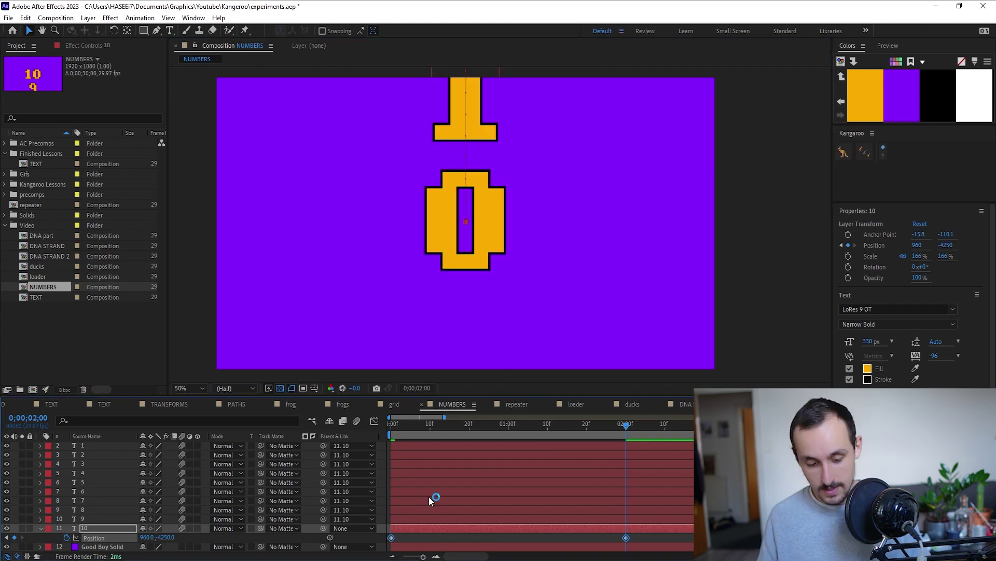
Apply Easy Ease to the position keyframes of layer 10 and preview the countdown from the first frame.
{"action": "key", "text": "F9"}
{"action": "left_click_drag", "start_coordinate": [437, 434], "coordinate": [390, 434]}
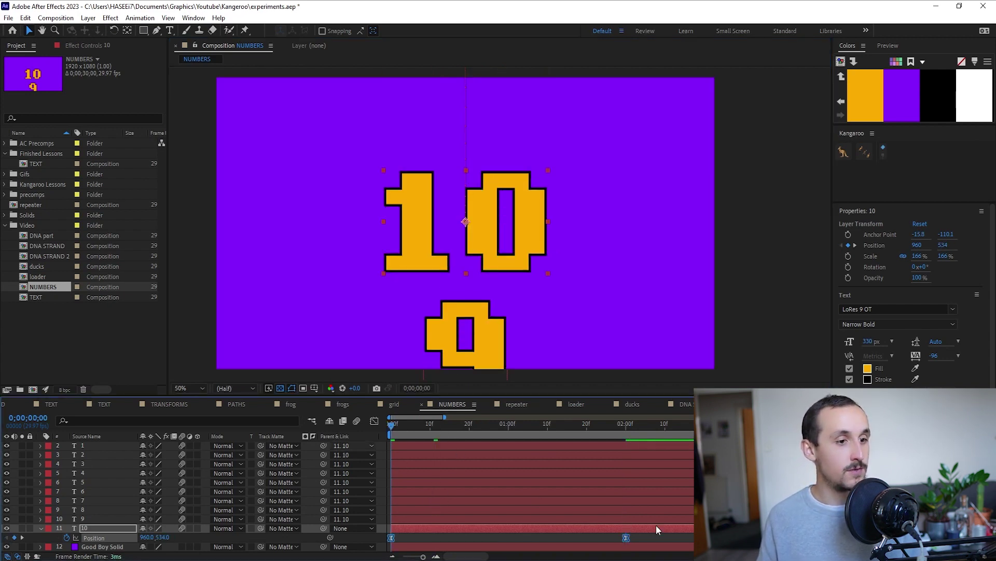
{"action": "left_click", "coordinate": [663, 535]}
{"action": "key", "text": "space"}
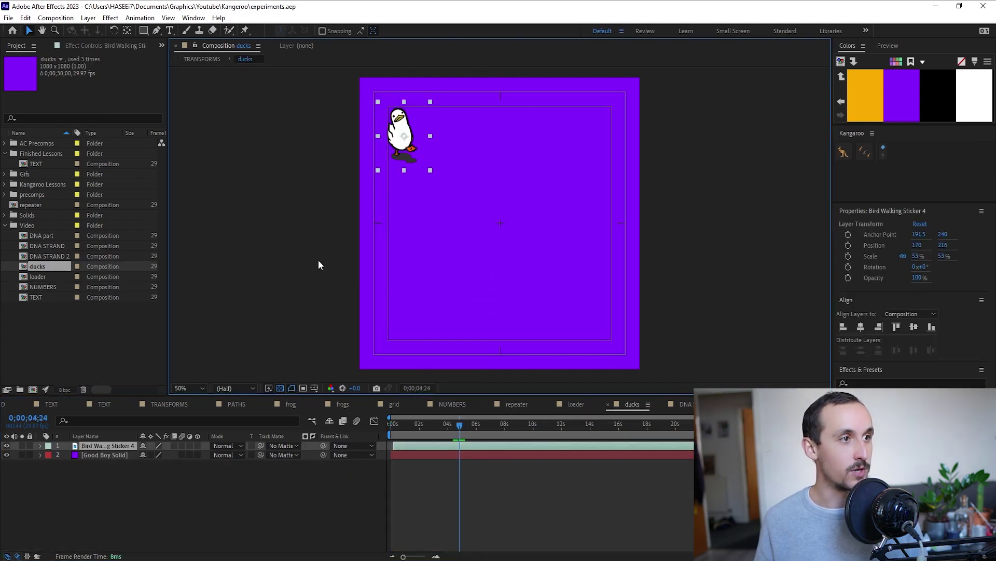
Duplicate the duck to 372, 216 with a slightly later start time, and add two more ducks with Make Next.
{"action": "left_click_drag", "start_coordinate": [404, 446], "coordinate": [401, 446]}
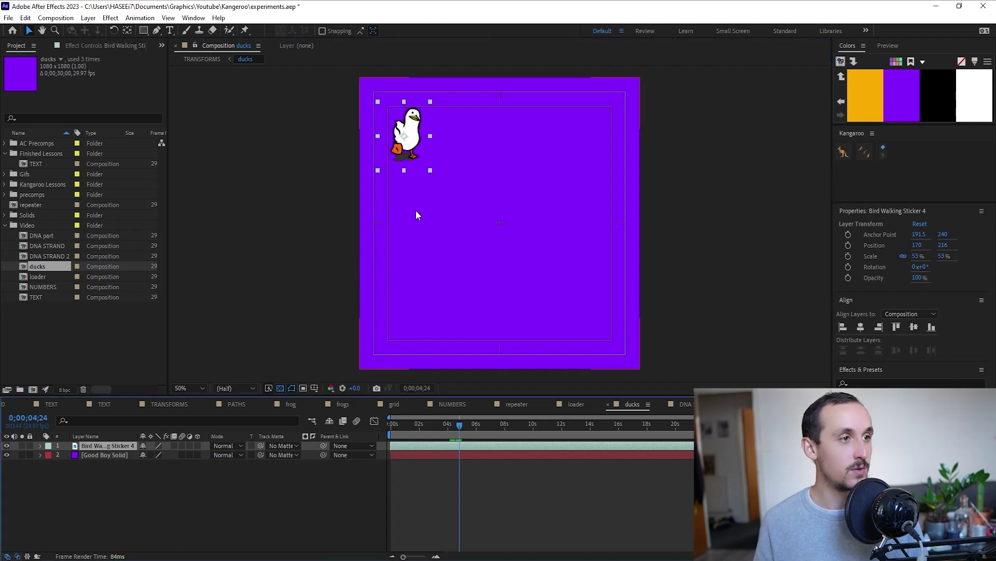
{"action": "left_click_drag", "start_coordinate": [403, 420], "coordinate": [411, 450]}
{"action": "key", "text": "ctrl+d"}
{"action": "key", "text": "apostrophe"}
{"action": "key", "text": "equal"}
{"action": "key", "text": "equal"}
{"action": "left_click_drag", "start_coordinate": [413, 151], "coordinate": [466, 150]}
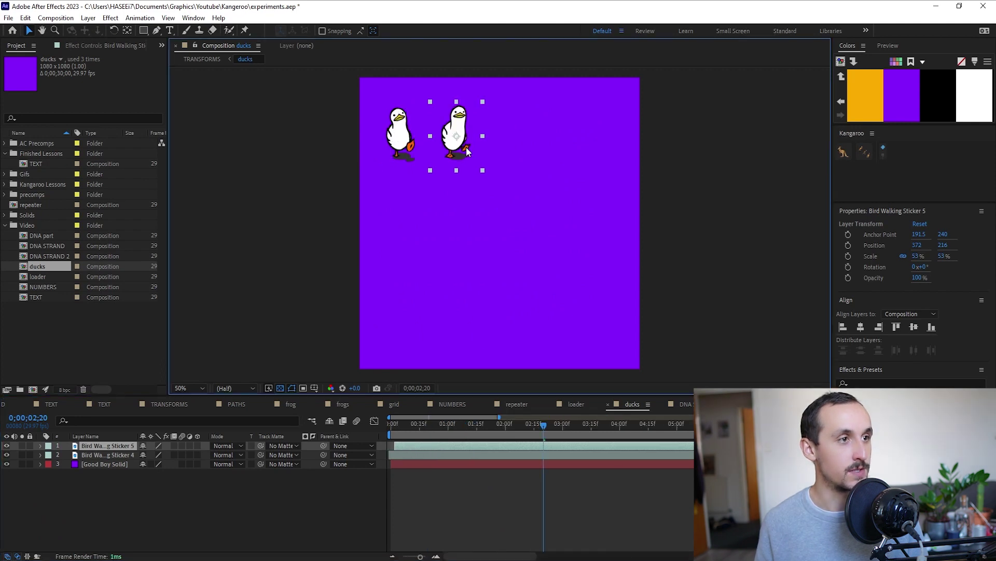
{"action": "left_click", "coordinate": [844, 152]}
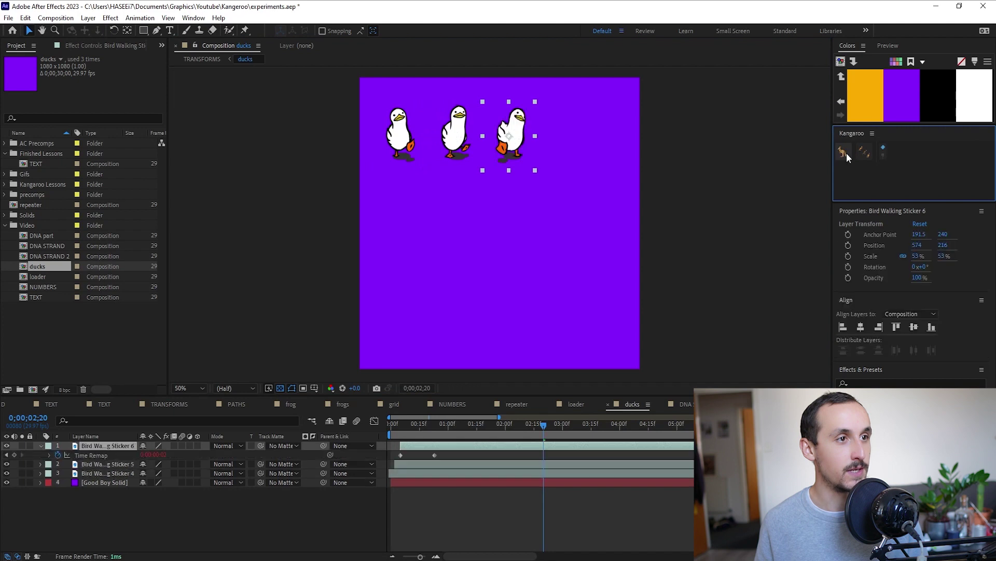
{"action": "left_click", "coordinate": [846, 153]}
Build a centred grid of three four-duck rows by duplicating the row and using Make Next, and scrub through the animation.
{"action": "left_click_drag", "start_coordinate": [351, 151], "coordinate": [567, 218]}
{"action": "key", "text": "ctrl+d"}
{"action": "left_click", "coordinate": [844, 152]}
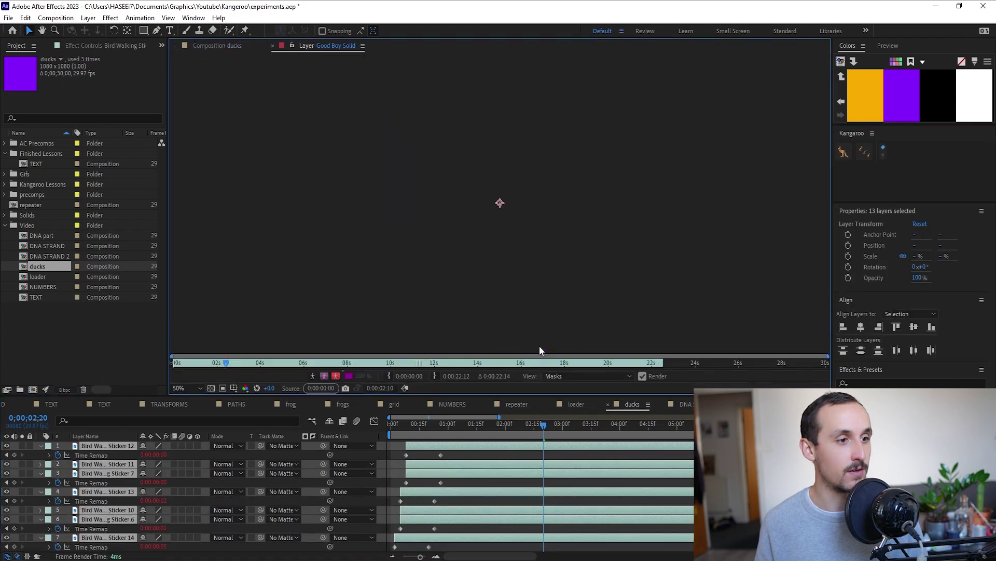
{"action": "key", "text": "F2"}
{"action": "left_click_drag", "start_coordinate": [544, 424], "coordinate": [330, 425]}
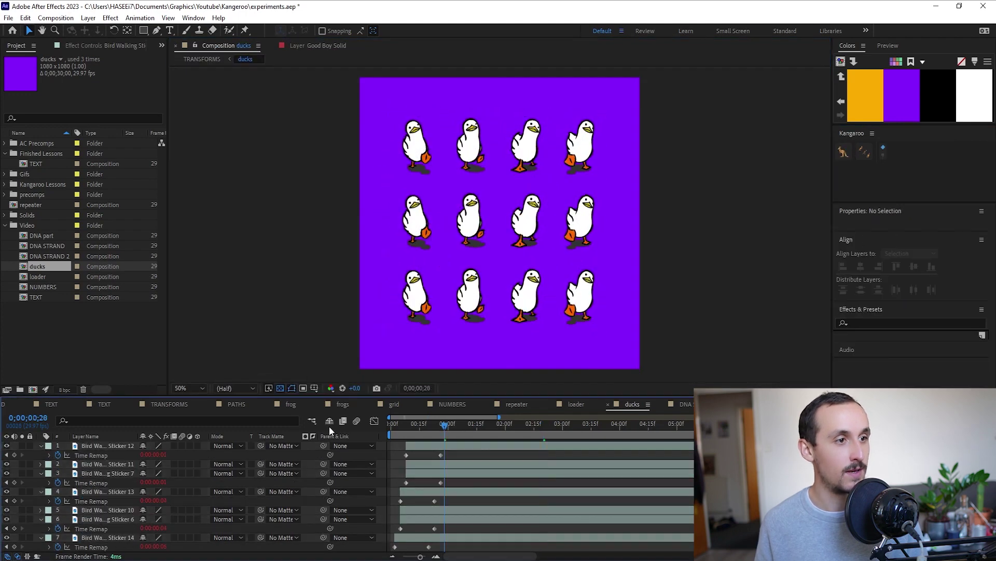